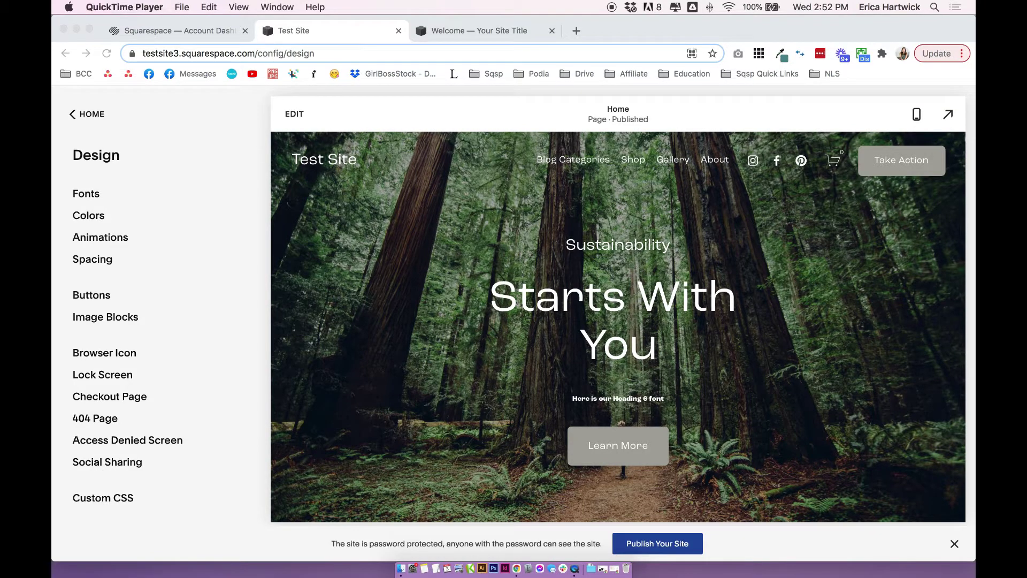
Step: Open the Home page's settings from the Pages list, showing its /home slug
{"action": "left_click", "coordinate": [71, 115]}
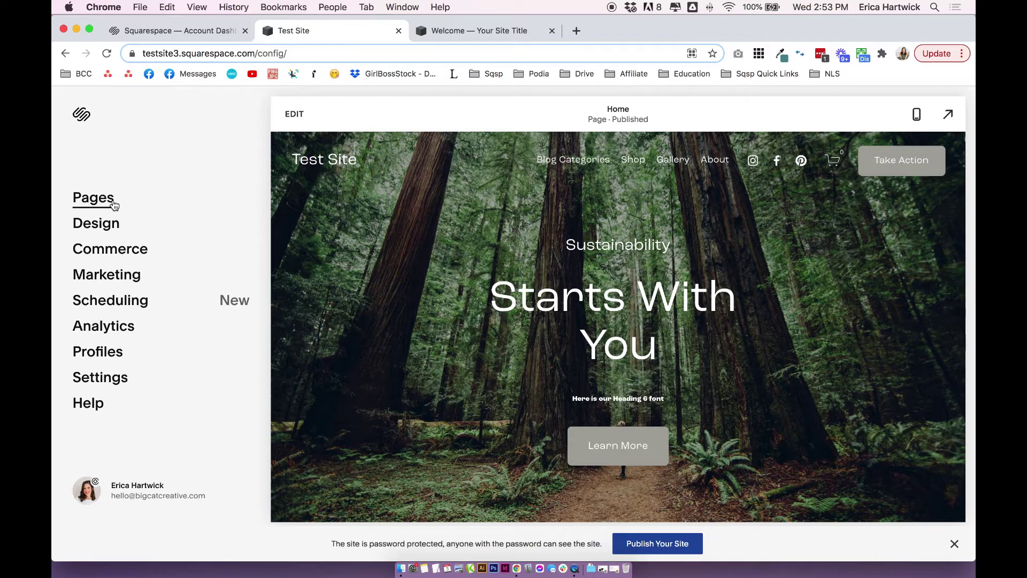
{"action": "left_click", "coordinate": [112, 202]}
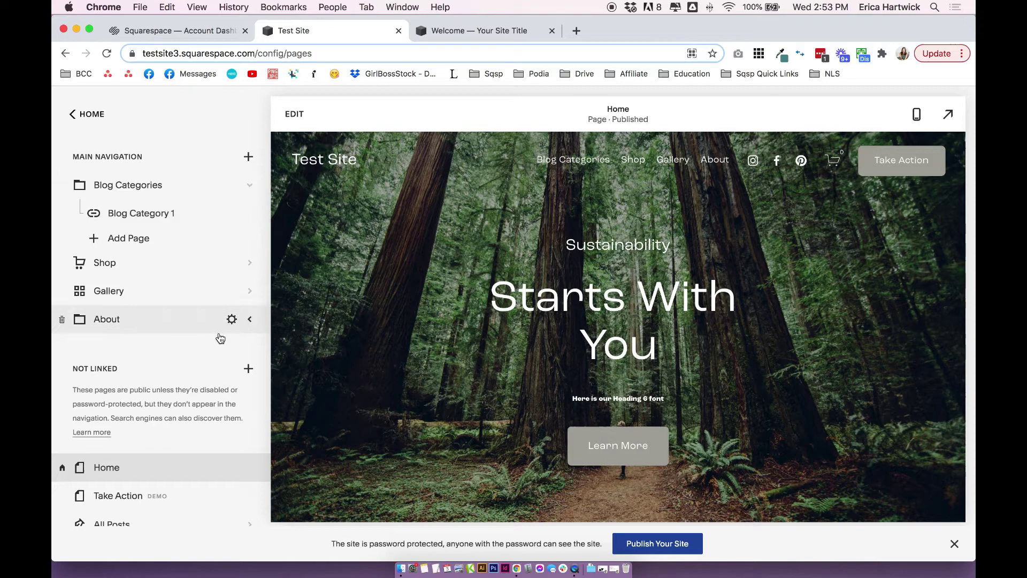
{"action": "scroll", "coordinate": [224, 321], "scroll_direction": "down", "scroll_amount": 2}
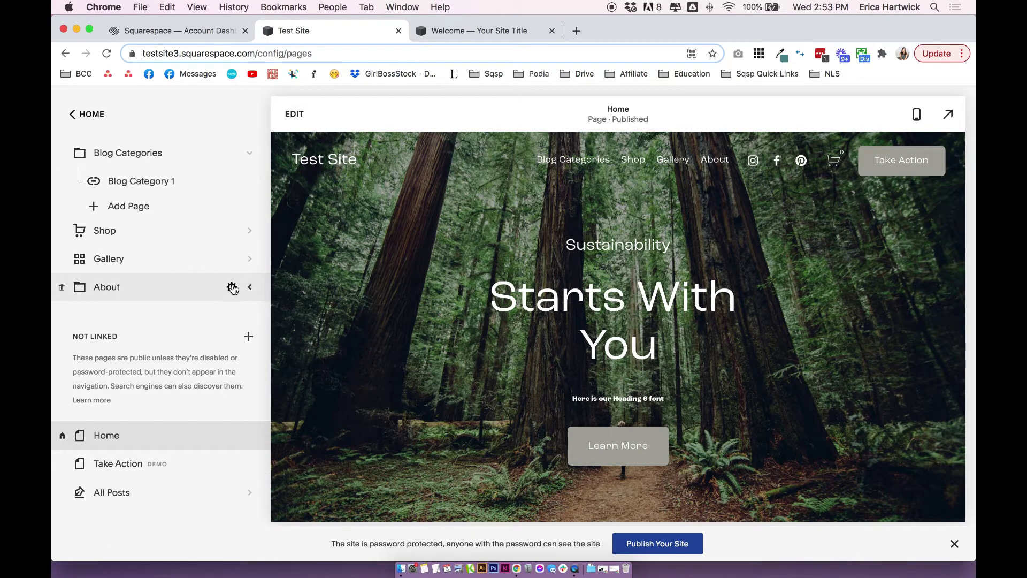
{"action": "scroll", "coordinate": [235, 300], "scroll_direction": "up", "scroll_amount": 2}
{"action": "left_click", "coordinate": [248, 468]}
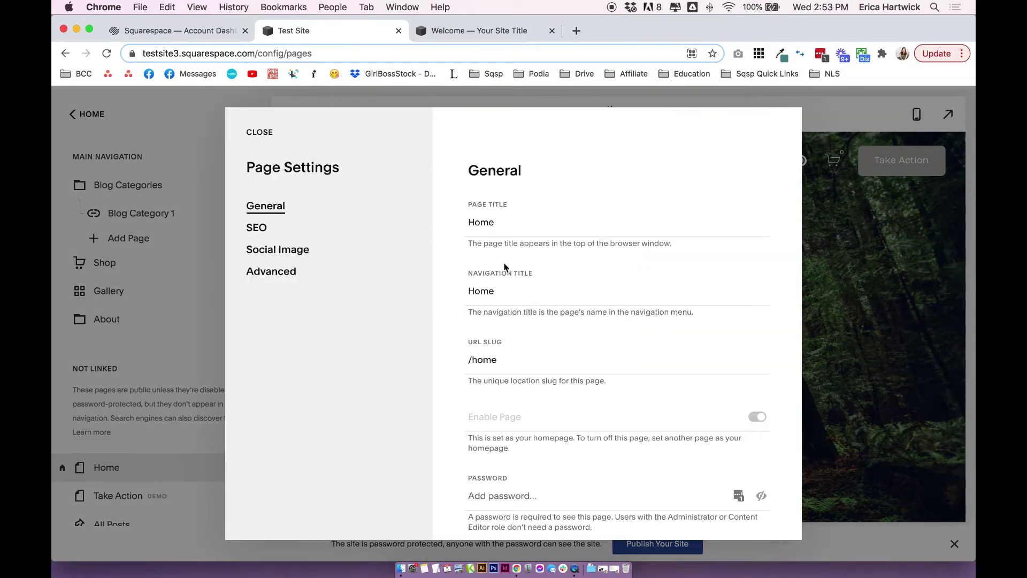
Step: Select the 'home' text in the Home page's URL slug field
{"action": "left_click", "coordinate": [499, 225]}
{"action": "left_click", "coordinate": [483, 294]}
{"action": "left_click", "coordinate": [584, 372]}
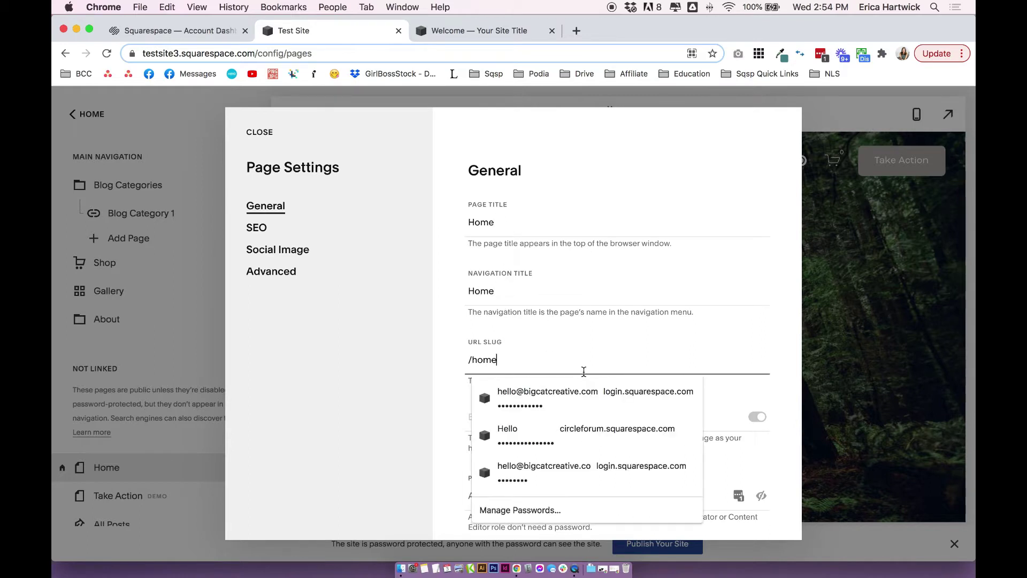
{"action": "left_click", "coordinate": [402, 389]}
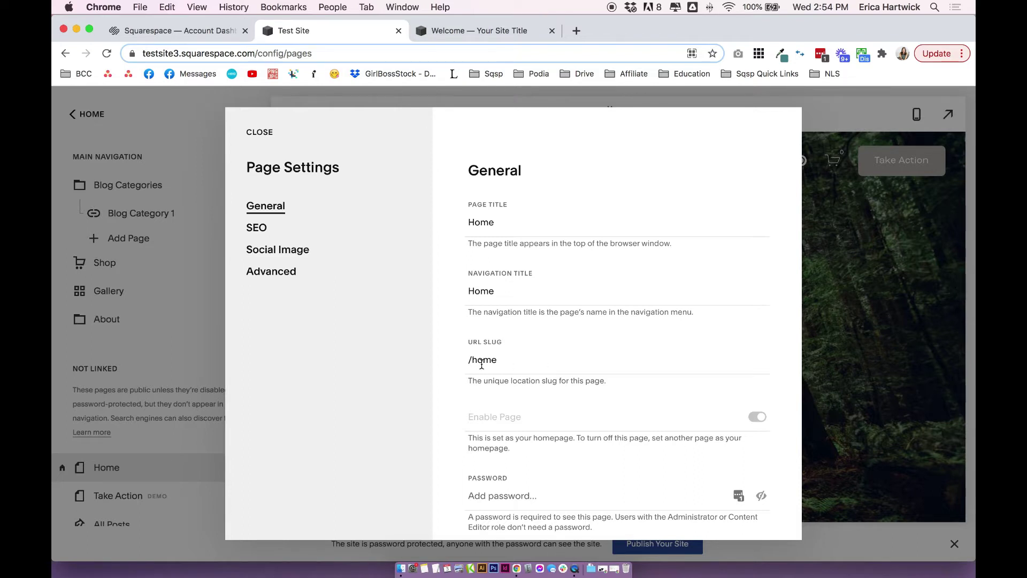
{"action": "left_click_drag", "start_coordinate": [472, 361], "coordinate": [520, 362]}
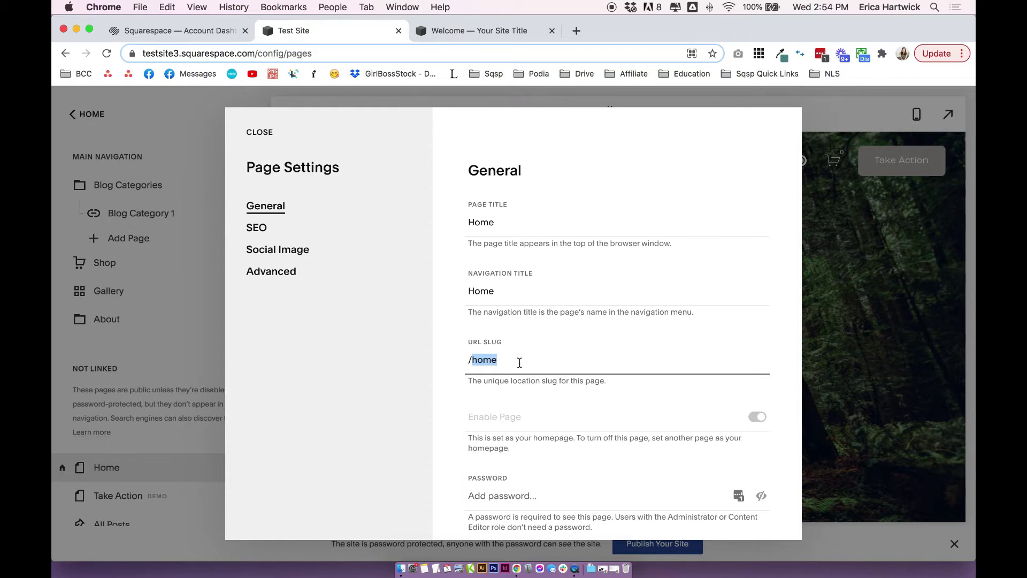
Step: Append test text to the slug, delete it back to /home, and cancel without saving
{"action": "key", "text": "Right"}
{"action": "type", "text": "-4328950"}
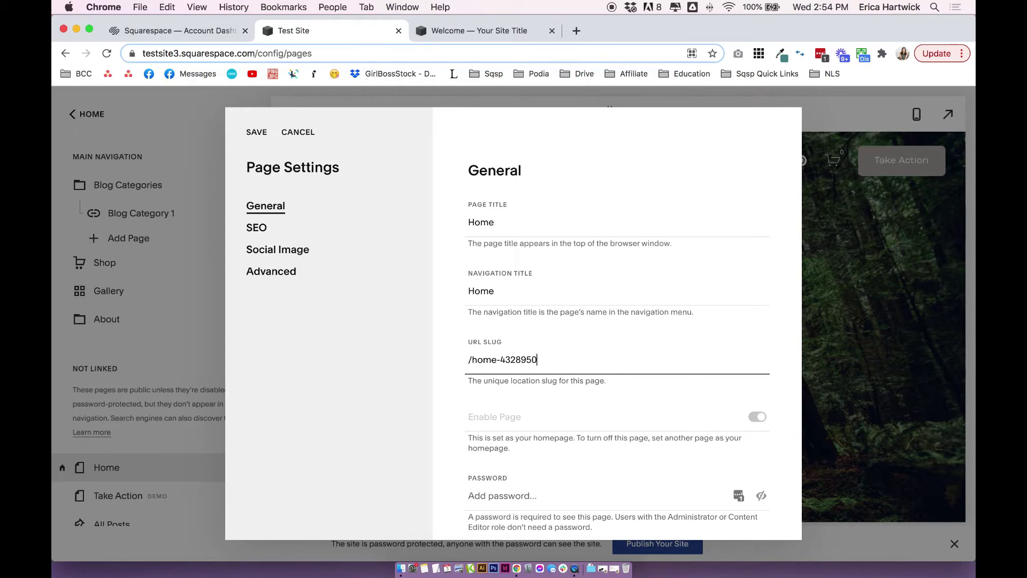
{"action": "key", "text": "shift+Left"}
{"action": "key", "text": "shift+Left"}
{"action": "key", "text": "shift+Left"}
{"action": "key", "text": "shift+Left"}
{"action": "key", "text": "shift+Left"}
{"action": "key", "text": "shift+Left"}
{"action": "key", "text": "shift+Left"}
{"action": "type", "text": "cxzc"}
{"action": "key", "text": "BackSpace"}
{"action": "key", "text": "BackSpace"}
{"action": "key", "text": "BackSpace"}
{"action": "key", "text": "BackSpace"}
{"action": "left_click", "coordinate": [296, 133]}
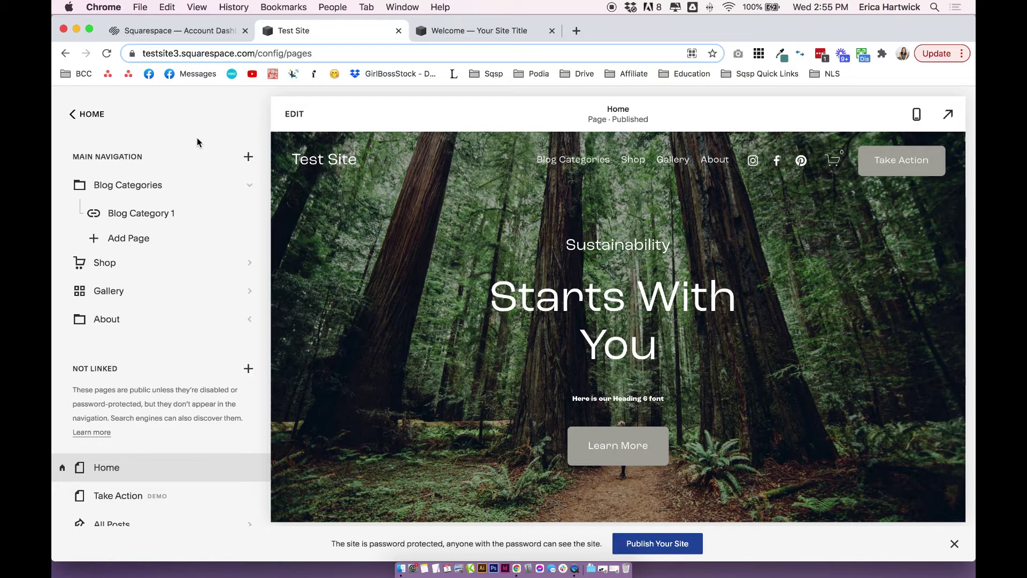
Step: On the Your Site Title site, open the Pages list and expand the Home index's pages
{"action": "left_click", "coordinate": [505, 33]}
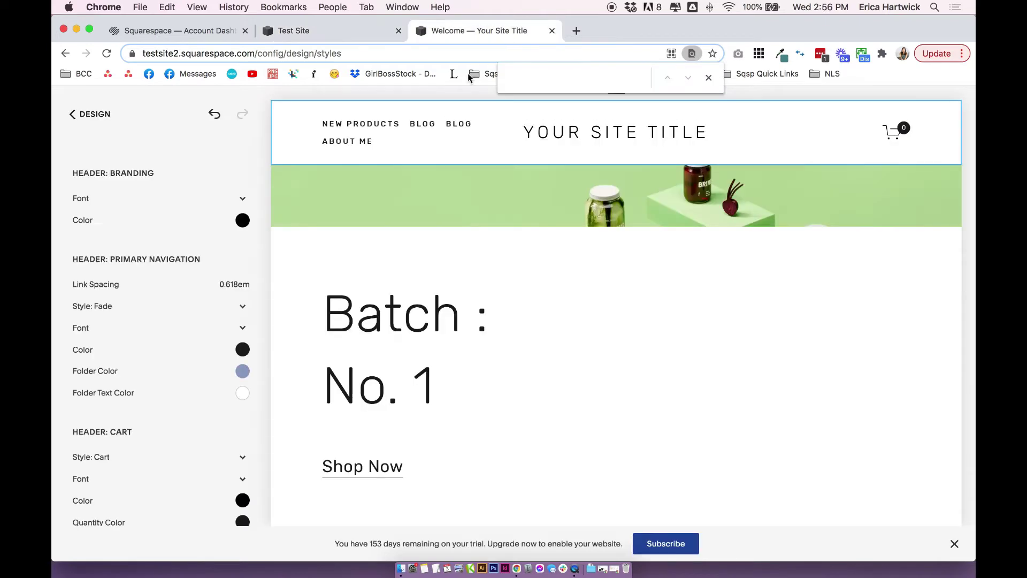
{"action": "left_click", "coordinate": [98, 114]}
{"action": "left_click", "coordinate": [99, 113]}
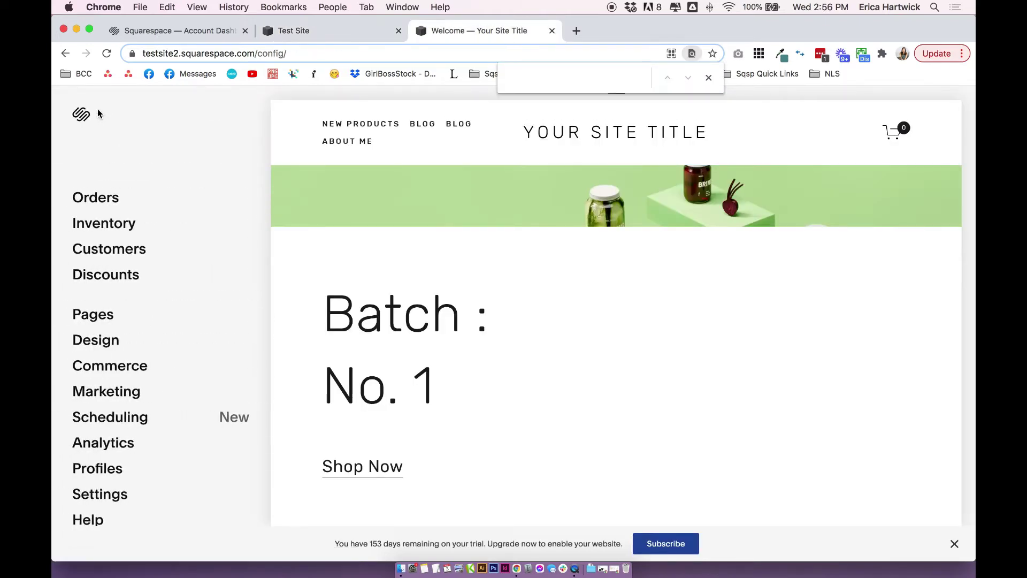
{"action": "left_click", "coordinate": [107, 314]}
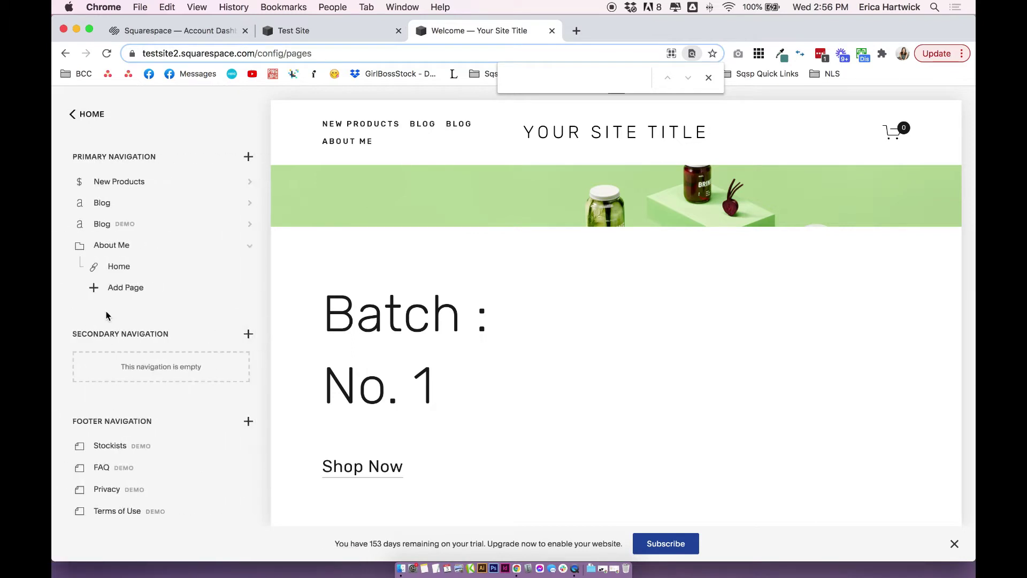
{"action": "scroll", "coordinate": [237, 326], "scroll_direction": "down", "scroll_amount": 10}
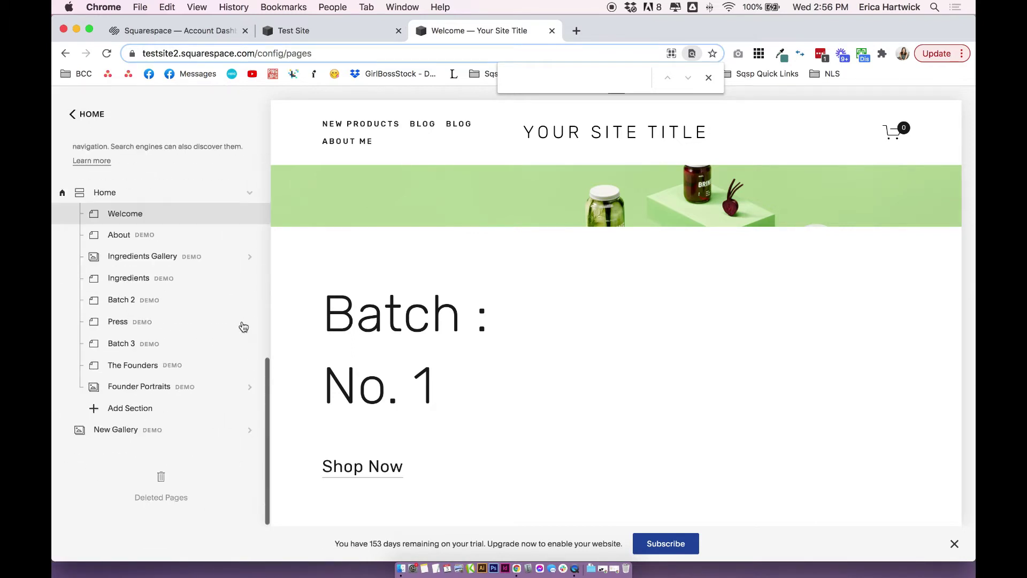
{"action": "scroll", "coordinate": [216, 232], "scroll_direction": "up", "scroll_amount": 2}
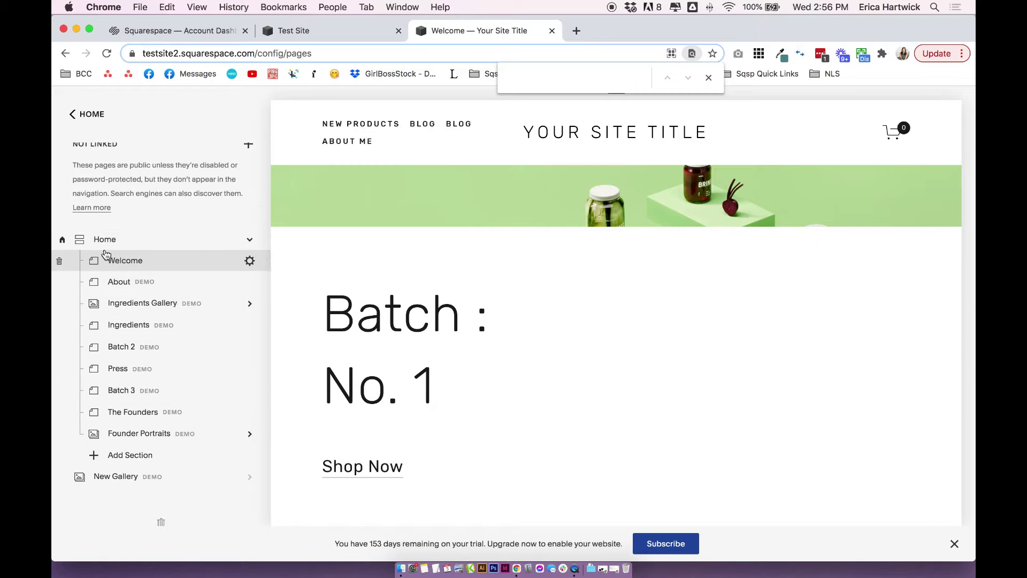
{"action": "left_click", "coordinate": [250, 242]}
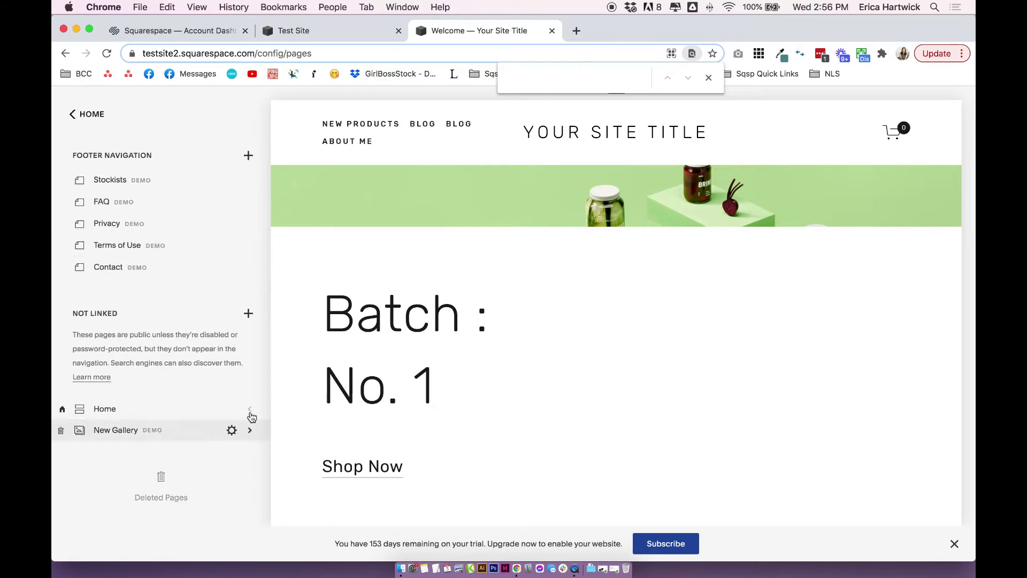
{"action": "left_click", "coordinate": [249, 408]}
{"action": "scroll", "coordinate": [249, 412], "scroll_direction": "down", "scroll_amount": 3}
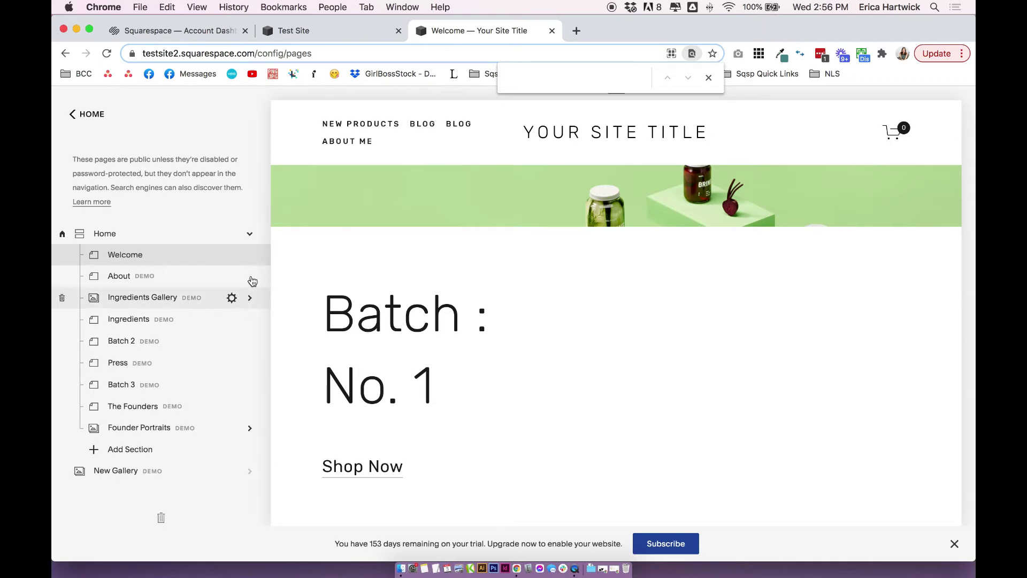
Step: Open the Welcome page settings, select its welcome-brine slug, and close without changing it
{"action": "left_click", "coordinate": [250, 256]}
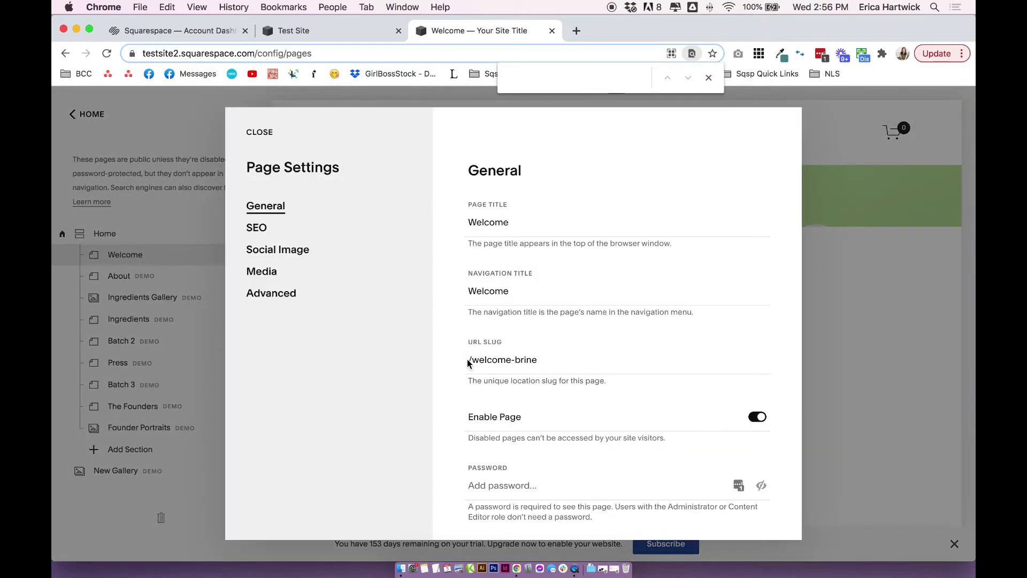
{"action": "left_click_drag", "start_coordinate": [536, 360], "coordinate": [423, 349]}
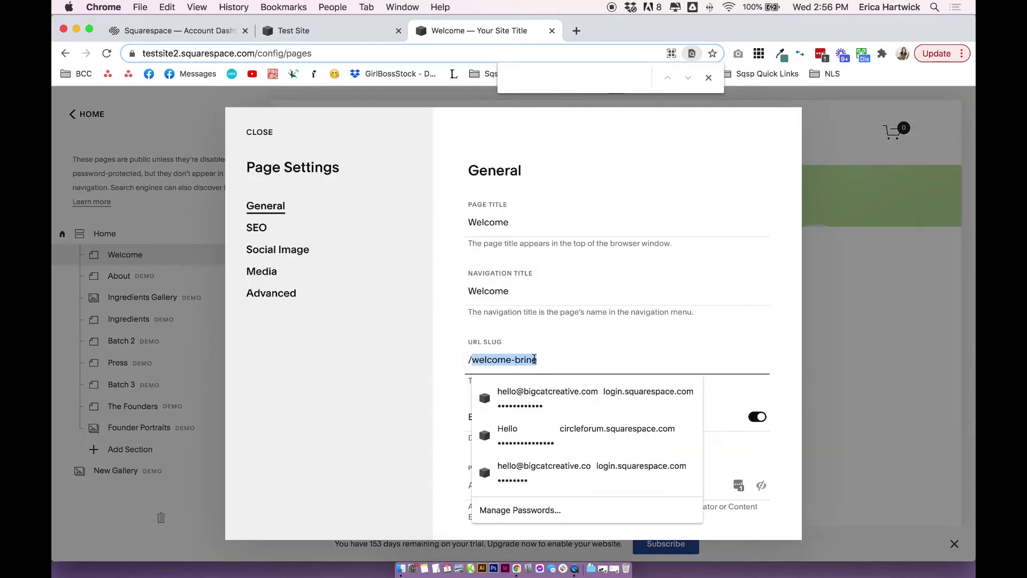
{"action": "left_click", "coordinate": [419, 373]}
{"action": "left_click", "coordinate": [146, 224]}
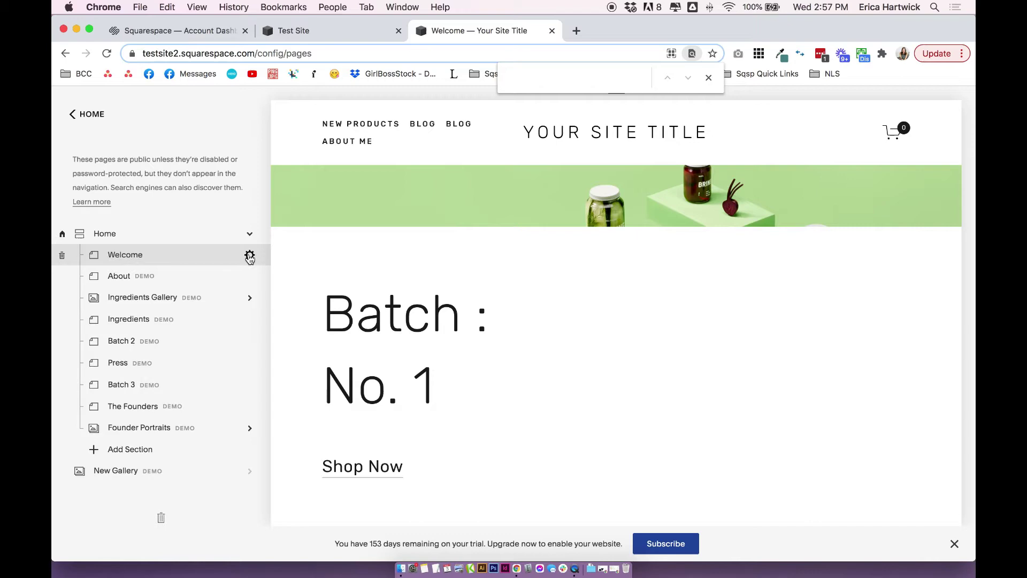
Step: Reopen the Welcome page settings and toggle hiding the page from search results under SEO
{"action": "left_click", "coordinate": [249, 256]}
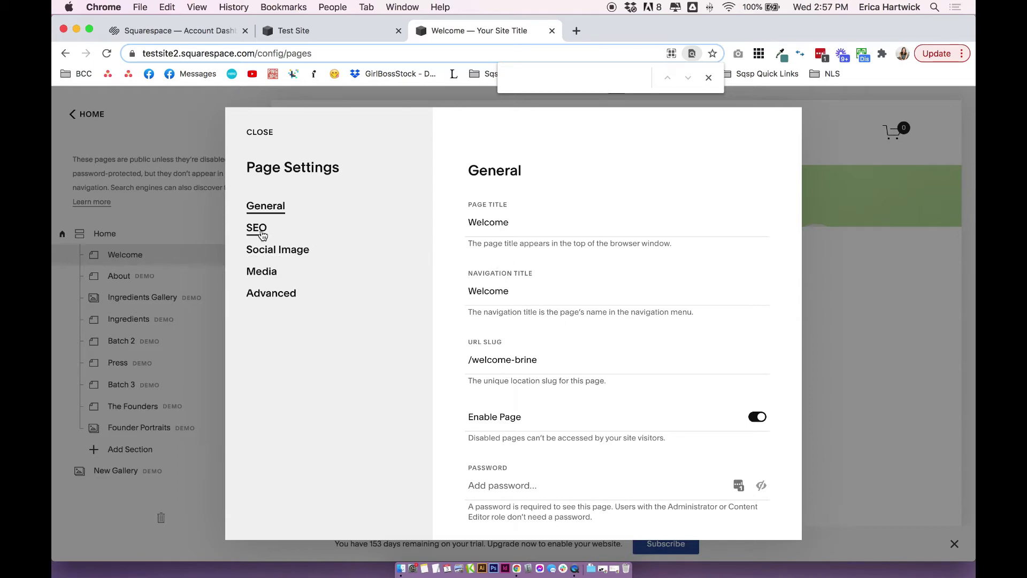
{"action": "left_click", "coordinate": [257, 229]}
{"action": "scroll", "coordinate": [606, 382], "scroll_direction": "down", "scroll_amount": 1}
{"action": "left_click", "coordinate": [763, 509]}
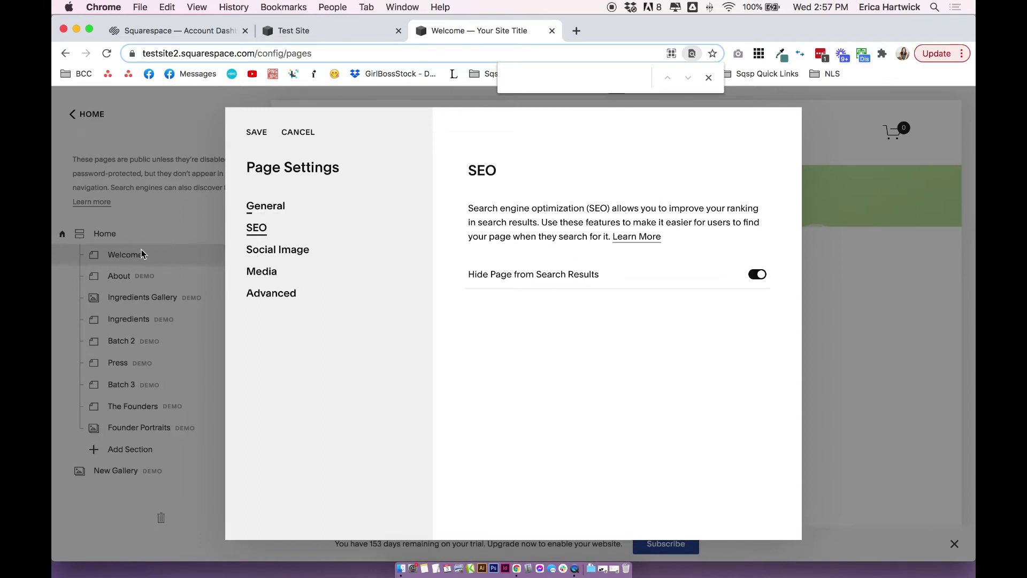
Step: Review the welcome-brine slug and SEO options, then cancel and discard the changes
{"action": "left_click", "coordinate": [266, 209]}
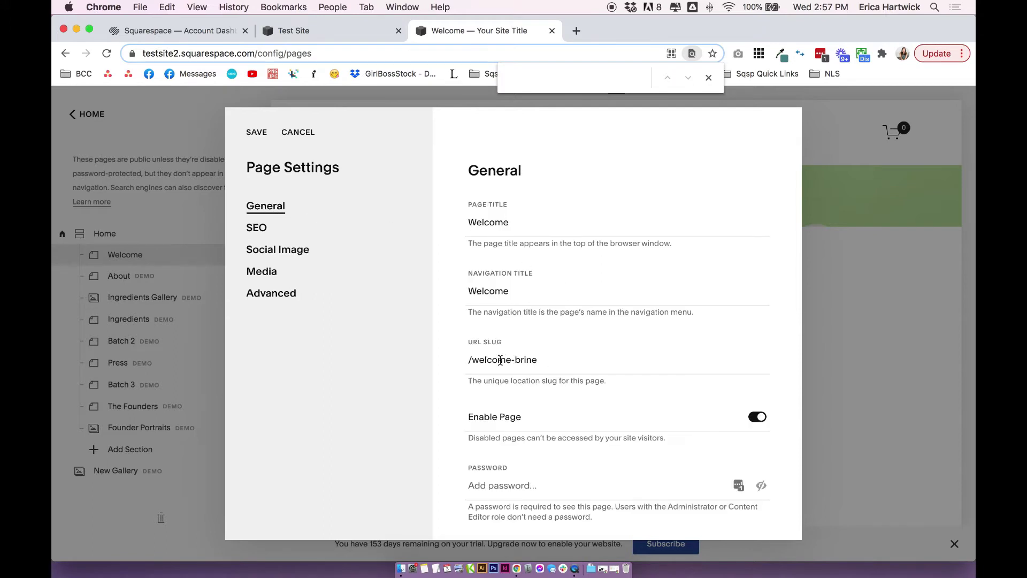
{"action": "left_click", "coordinate": [534, 359]}
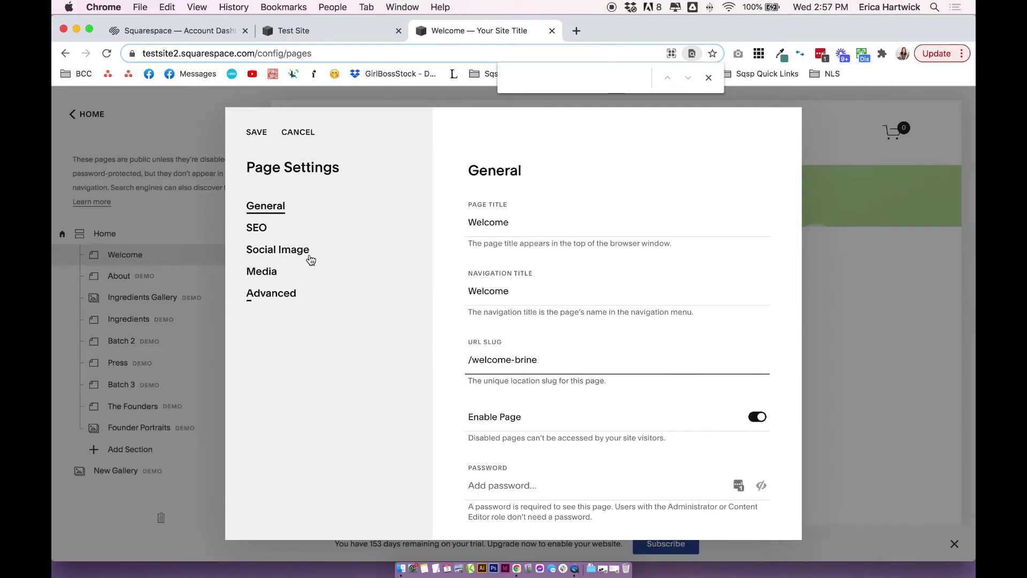
{"action": "left_click", "coordinate": [257, 227]}
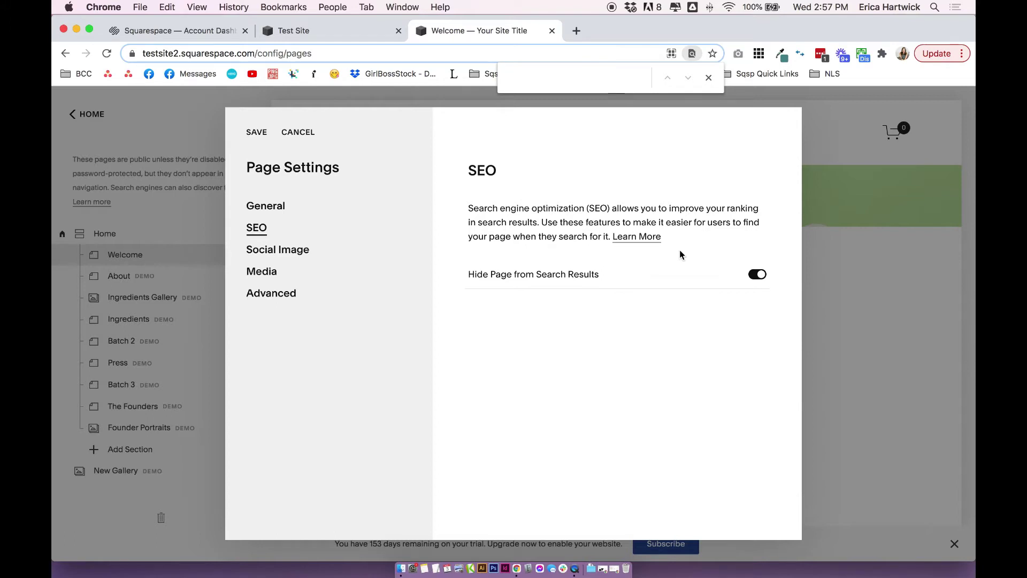
{"action": "left_click", "coordinate": [266, 206]}
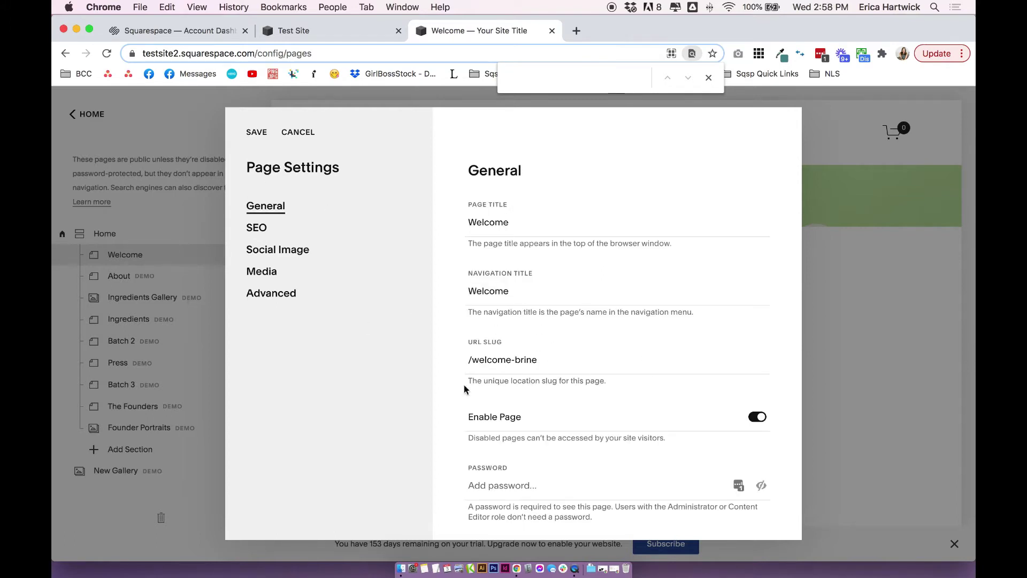
{"action": "left_click", "coordinate": [259, 231]}
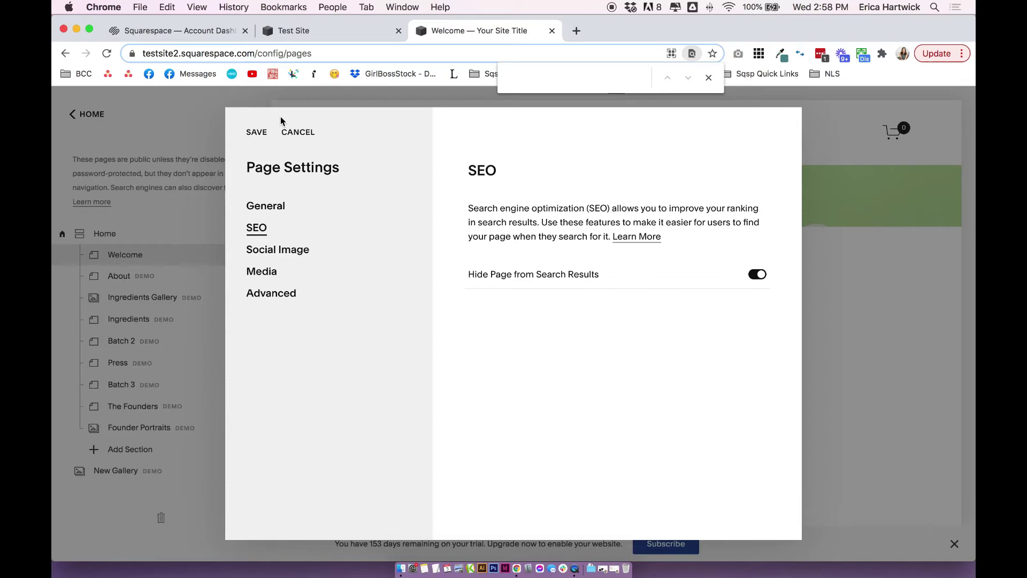
{"action": "left_click", "coordinate": [296, 134]}
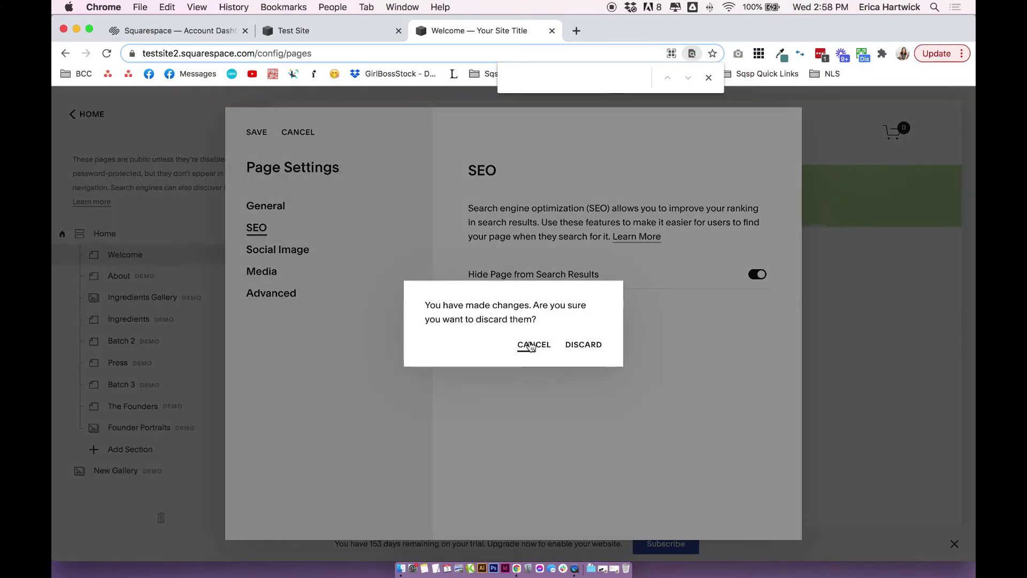
{"action": "left_click", "coordinate": [581, 346]}
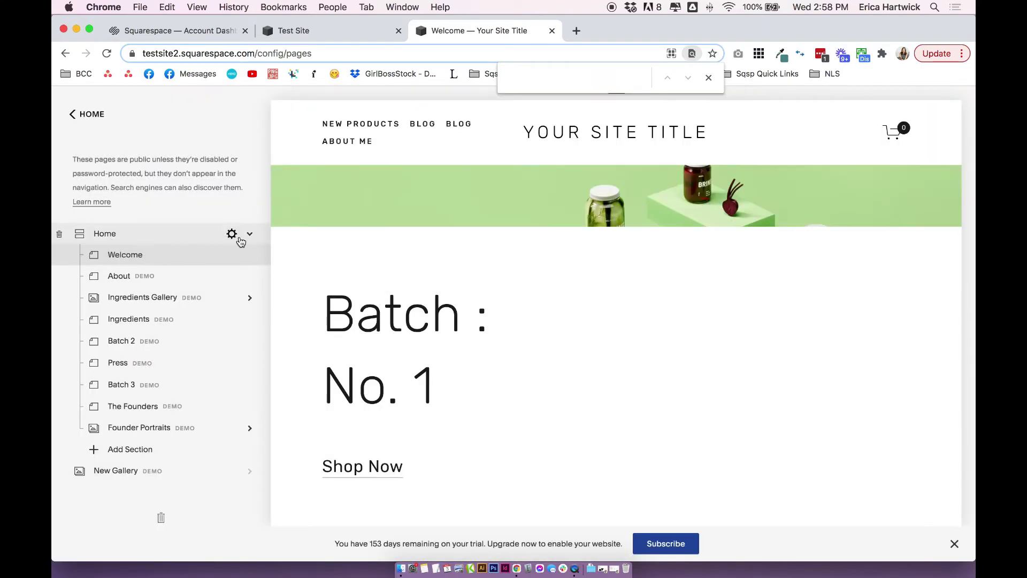
Step: Switch to the Test Site and open its All Posts blog page
{"action": "left_click", "coordinate": [249, 234]}
{"action": "left_click", "coordinate": [252, 409]}
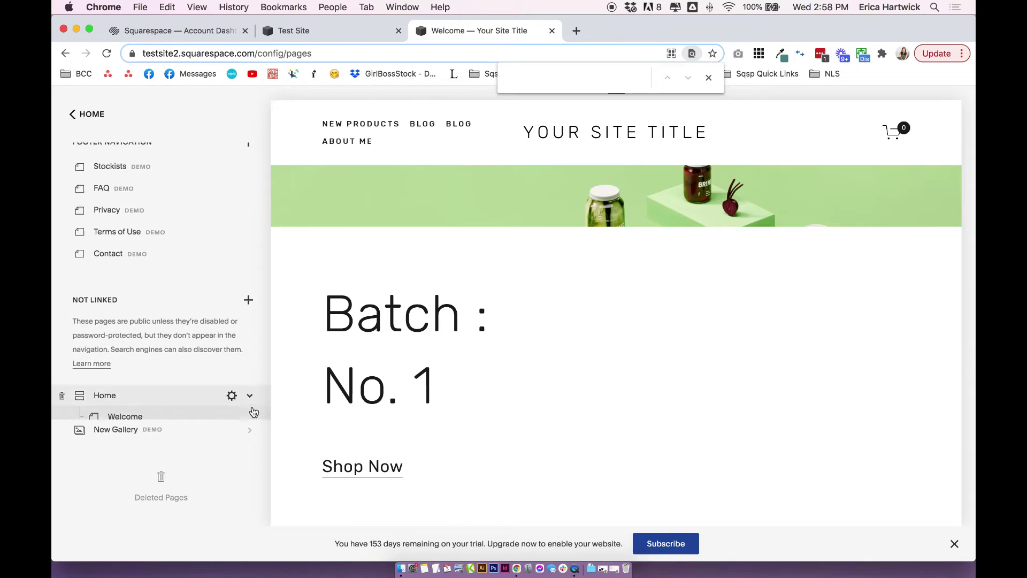
{"action": "scroll", "coordinate": [252, 409], "scroll_direction": "down", "scroll_amount": 3}
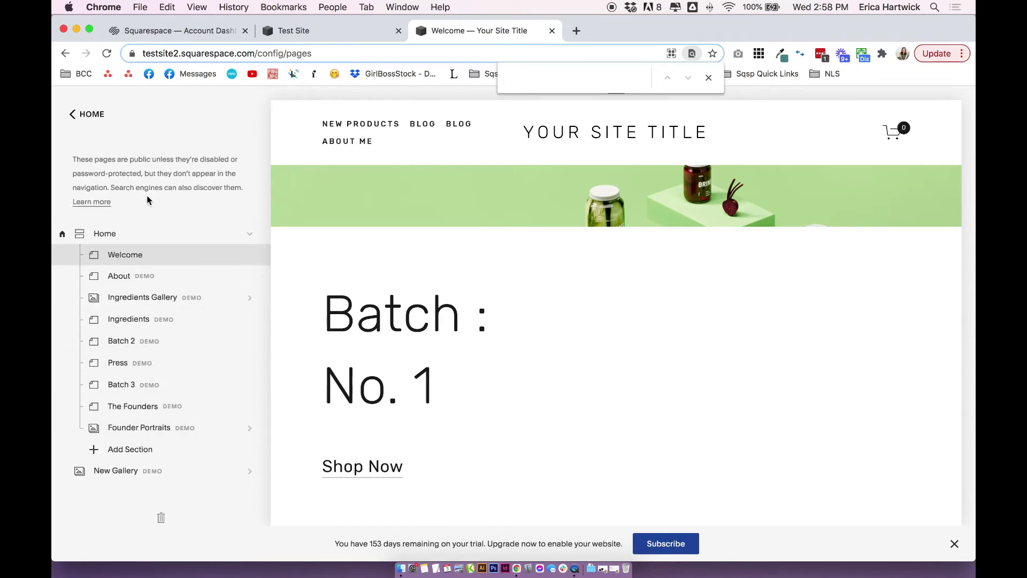
{"action": "left_click", "coordinate": [360, 36]}
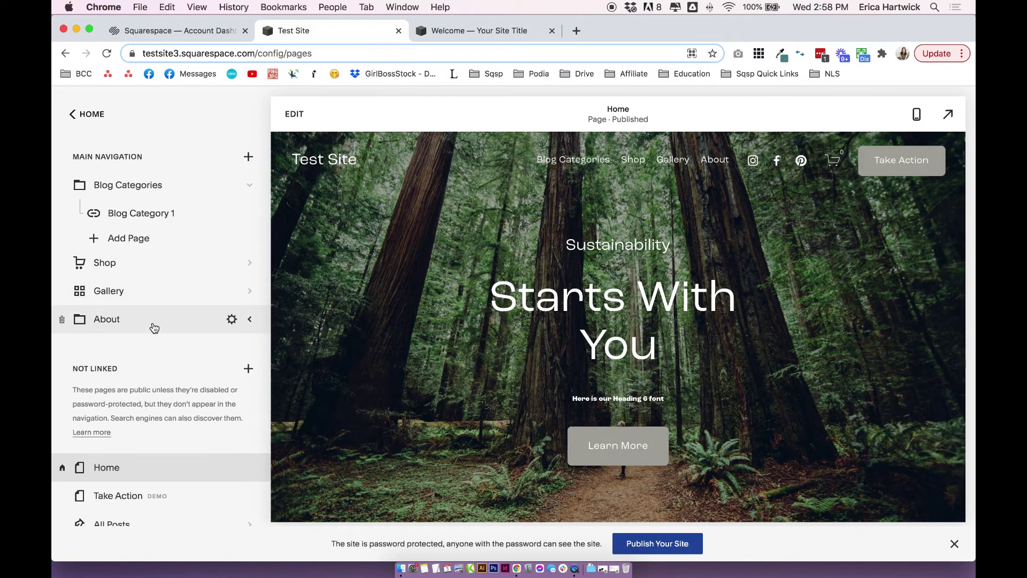
{"action": "scroll", "coordinate": [147, 401], "scroll_direction": "down", "scroll_amount": 2}
{"action": "left_click", "coordinate": [143, 428]}
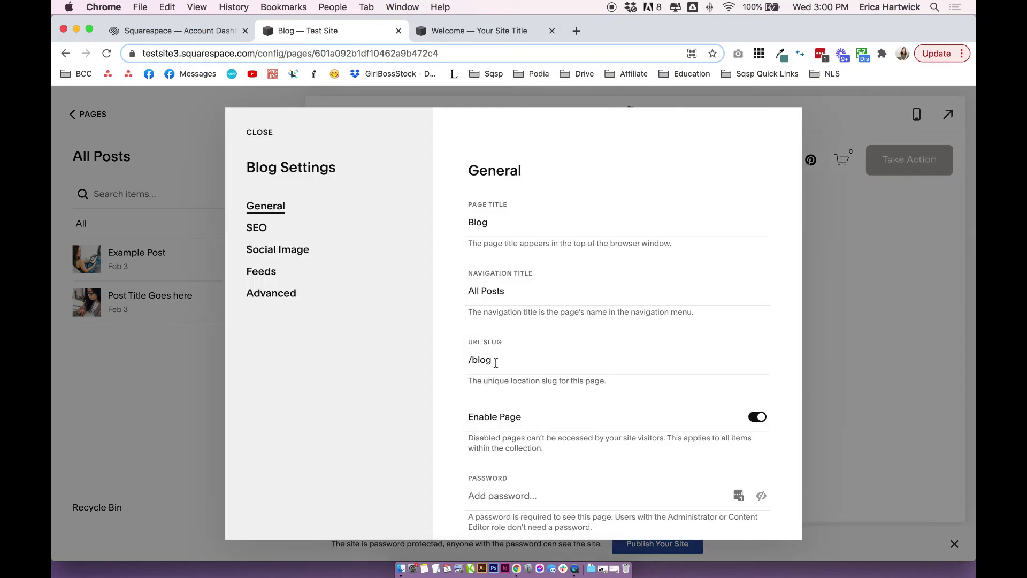
Step: After checking the blog's /blog slug, open the Blogging settings showing post URL format %t
{"action": "left_click", "coordinate": [496, 361]}
{"action": "left_click", "coordinate": [123, 358]}
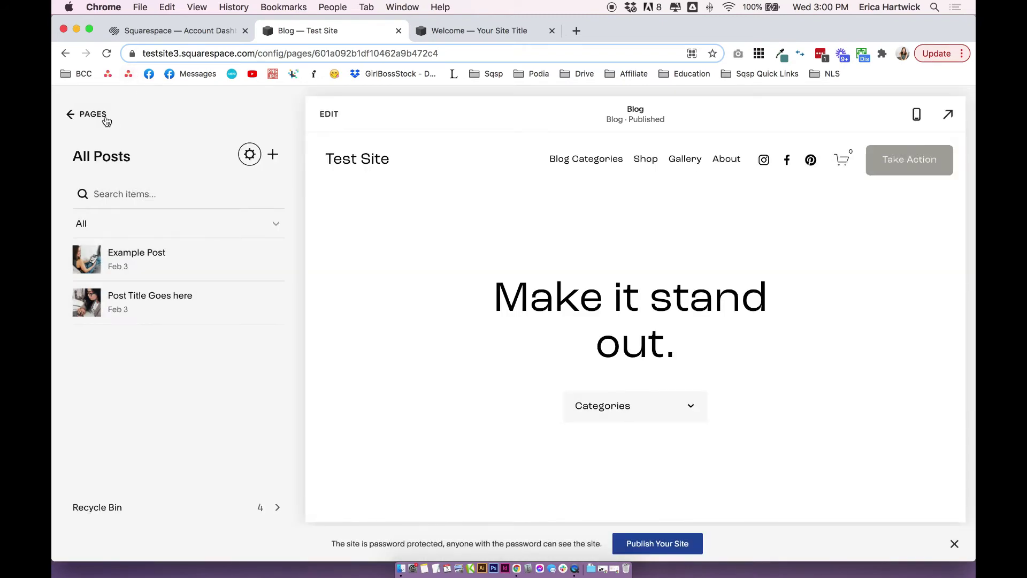
{"action": "left_click", "coordinate": [105, 117]}
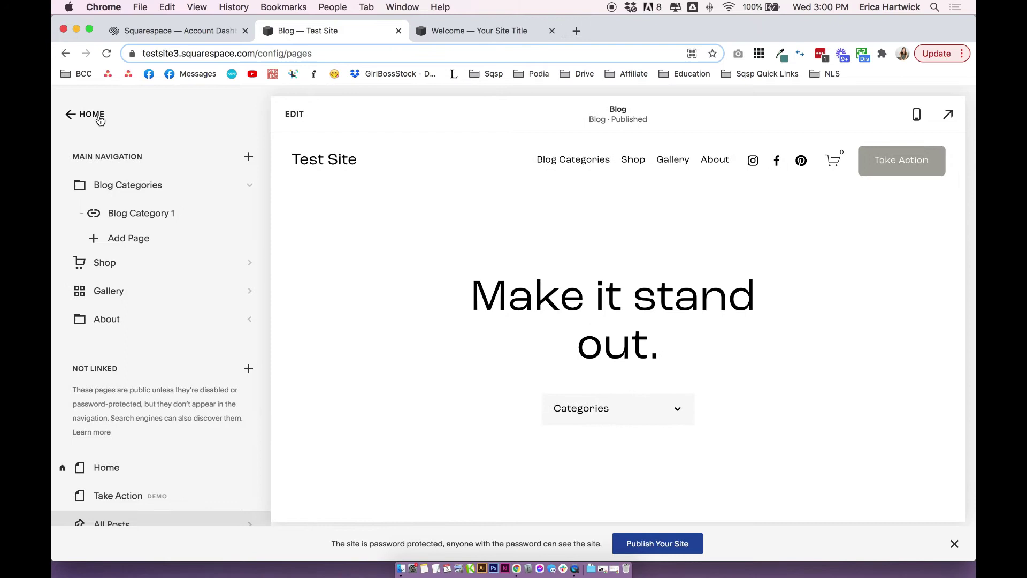
{"action": "left_click", "coordinate": [99, 116]}
{"action": "left_click", "coordinate": [114, 379]}
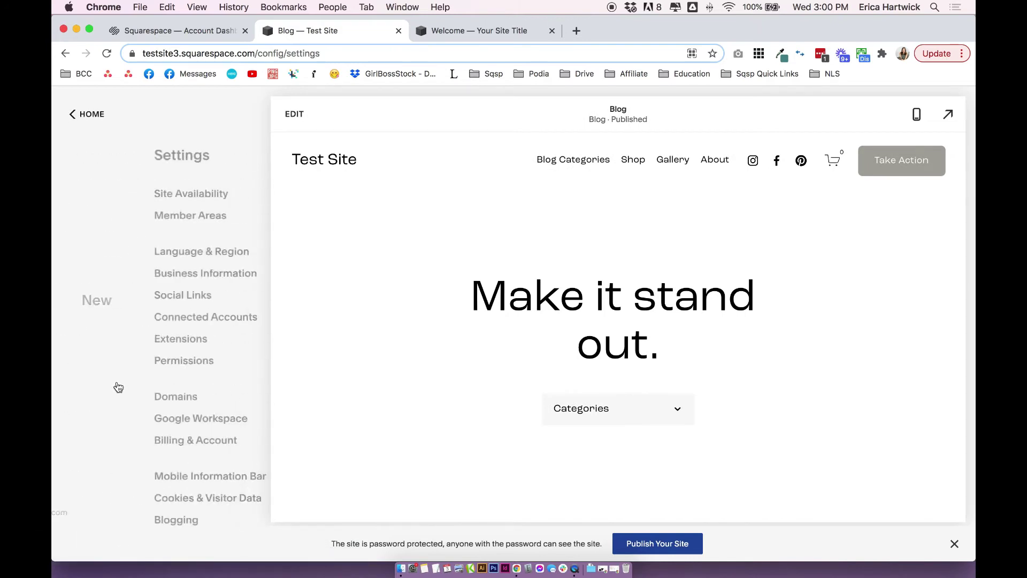
{"action": "scroll", "coordinate": [117, 381], "scroll_direction": "down", "scroll_amount": 3}
{"action": "left_click", "coordinate": [107, 456]}
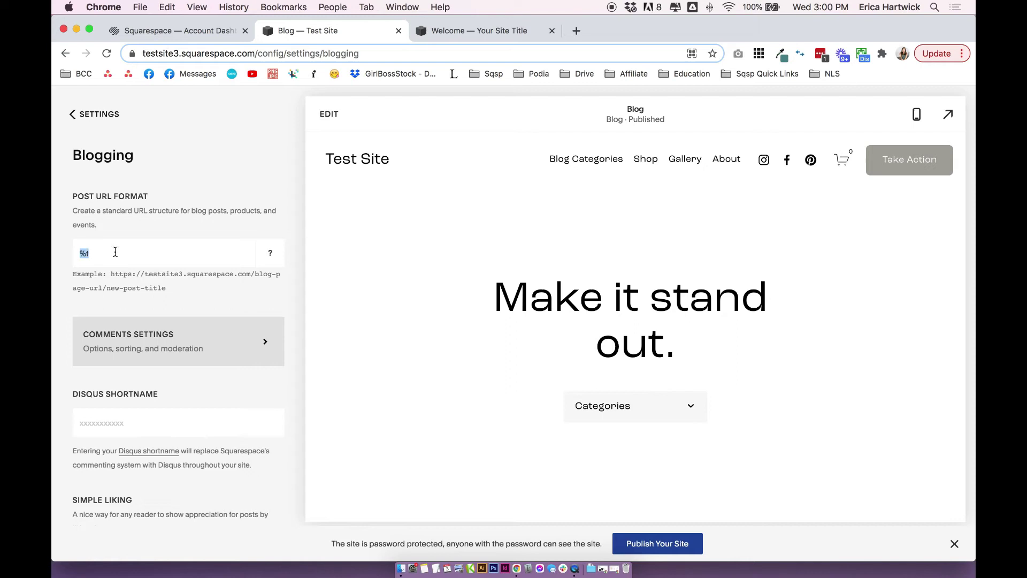
{"action": "left_click", "coordinate": [114, 252]}
{"action": "left_click_drag", "start_coordinate": [80, 253], "coordinate": [276, 274]}
{"action": "left_click", "coordinate": [152, 288]}
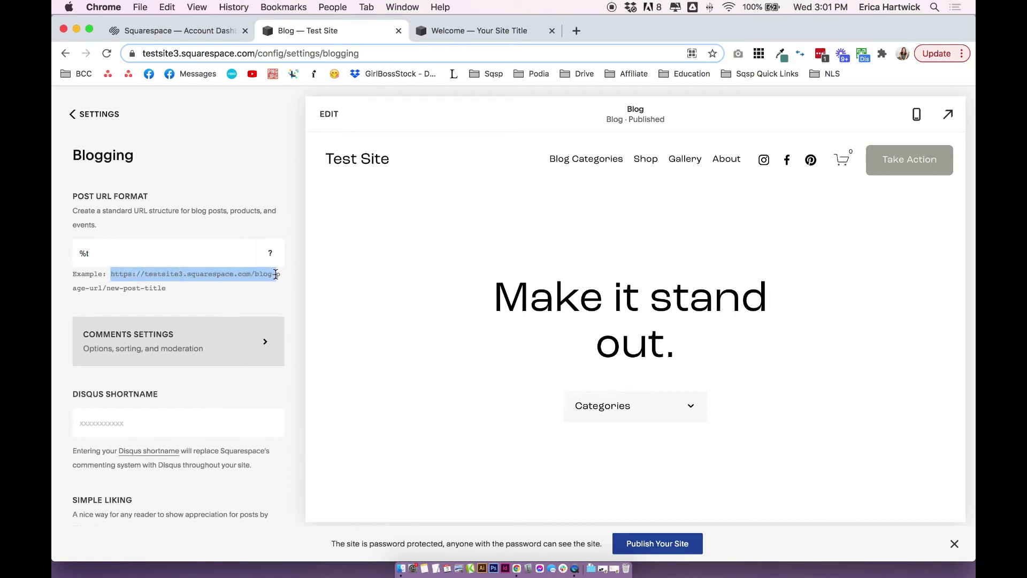
{"action": "left_click", "coordinate": [217, 303]}
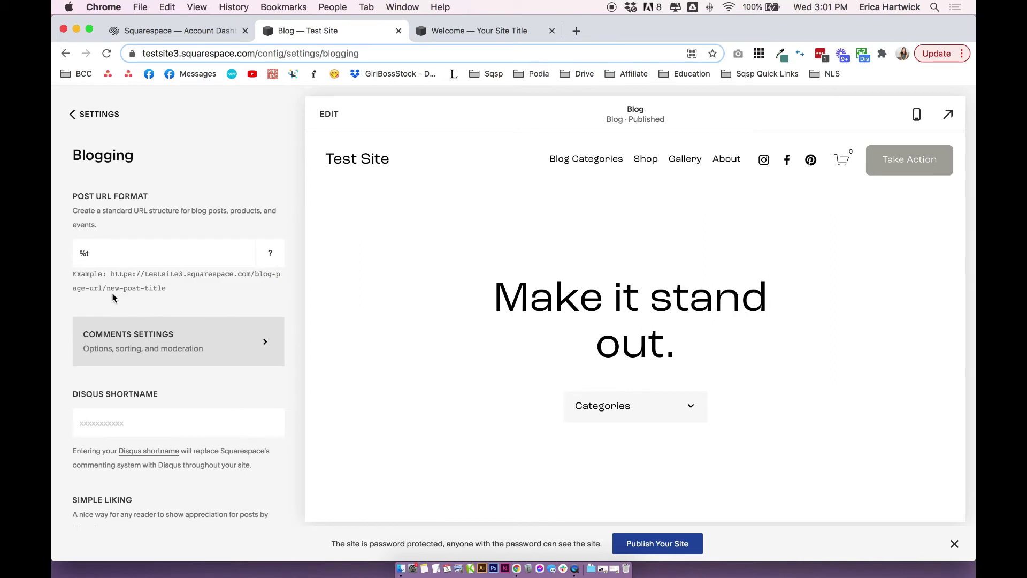
{"action": "left_click_drag", "start_coordinate": [106, 288], "coordinate": [192, 294]}
{"action": "left_click_drag", "start_coordinate": [89, 256], "coordinate": [79, 257]}
{"action": "left_click", "coordinate": [112, 256]}
{"action": "left_click_drag", "start_coordinate": [76, 249], "coordinate": [141, 249]}
{"action": "left_click", "coordinate": [141, 249]}
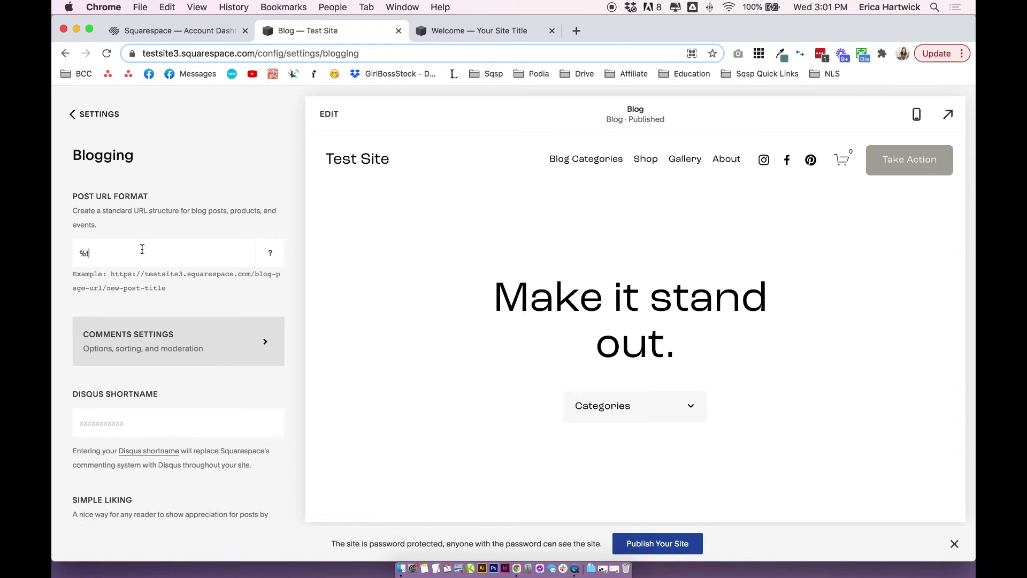
{"action": "double_click", "coordinate": [84, 253]}
{"action": "left_click", "coordinate": [95, 253]}
{"action": "left_click_drag", "start_coordinate": [156, 286], "coordinate": [185, 292]}
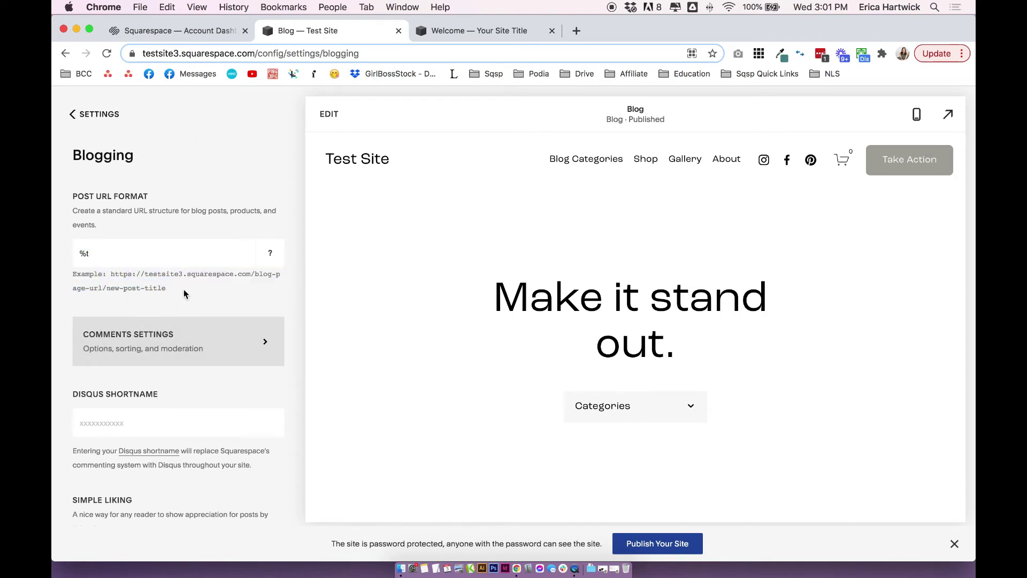
Step: Open the Example Post's settings from All Posts on its Options tab
{"action": "left_click", "coordinate": [110, 122]}
{"action": "left_click", "coordinate": [121, 205]}
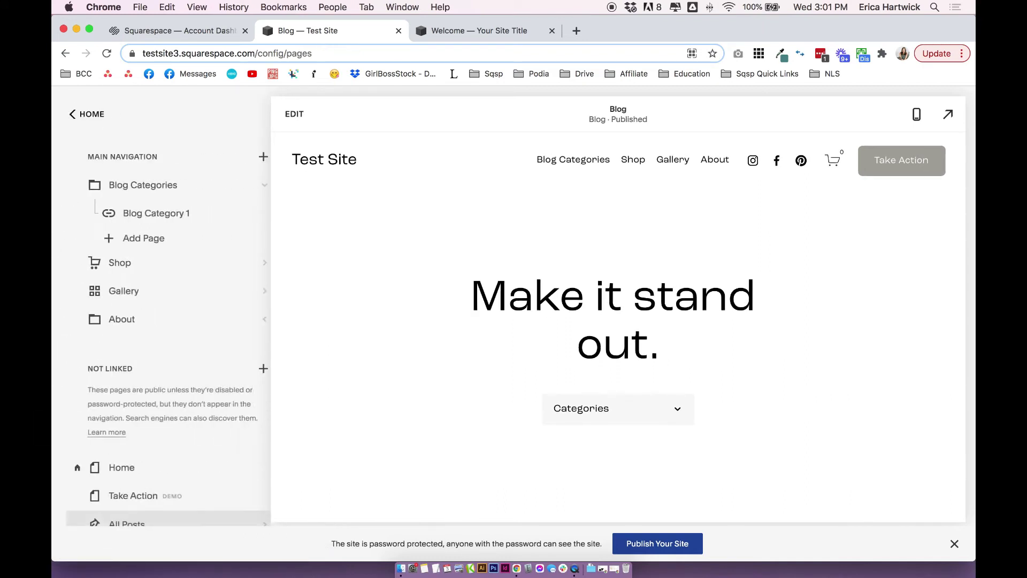
{"action": "scroll", "coordinate": [129, 428], "scroll_direction": "down", "scroll_amount": 4}
{"action": "left_click", "coordinate": [126, 428]}
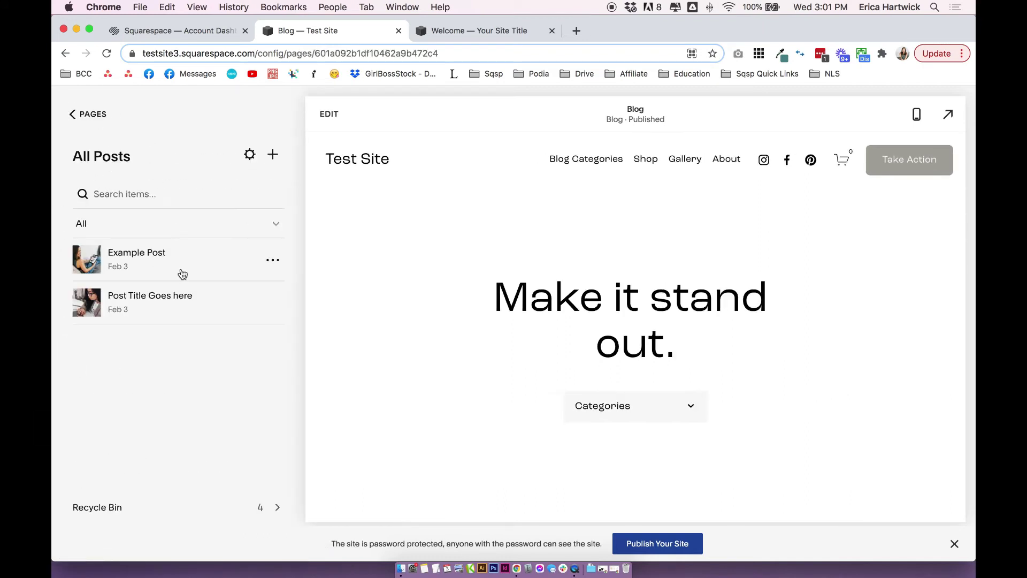
{"action": "left_click", "coordinate": [272, 260]}
{"action": "left_click", "coordinate": [268, 288]}
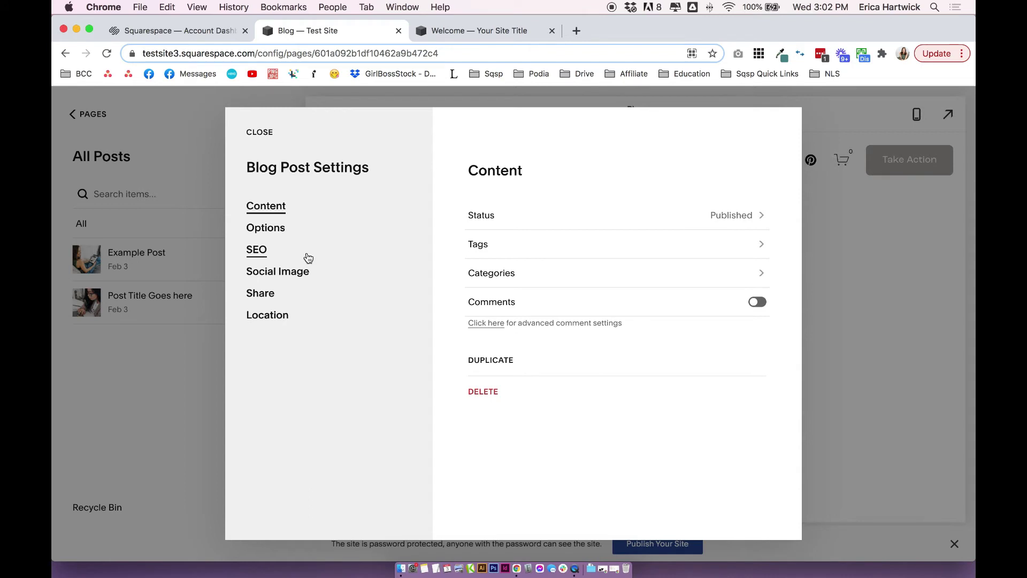
{"action": "left_click", "coordinate": [284, 229]}
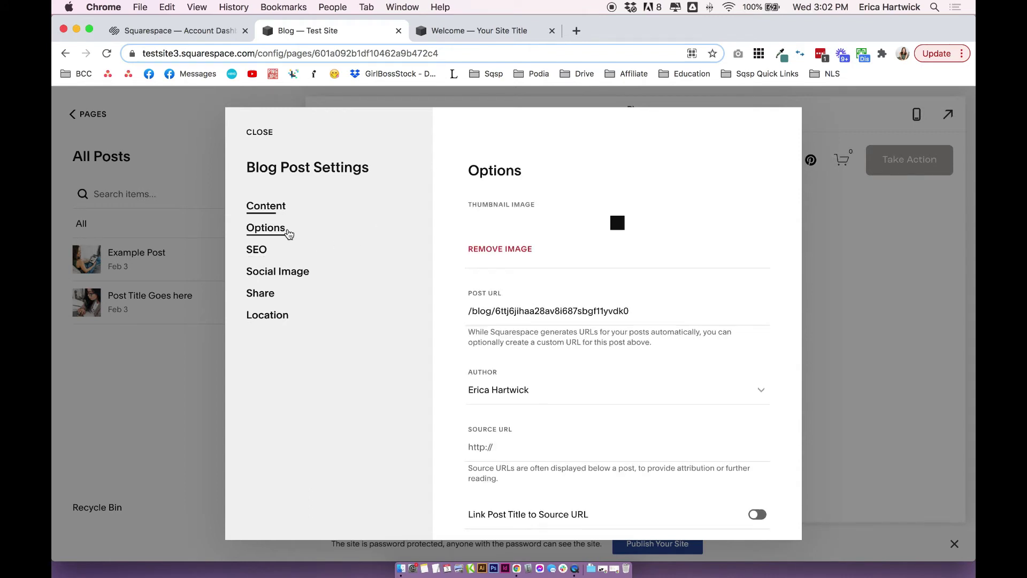
Step: Select the random slug 6ttj6jihaa28av8i687sbgf11yvdk0 in the Example Post's URL field
{"action": "scroll", "coordinate": [494, 407], "scroll_direction": "down", "scroll_amount": 2}
{"action": "scroll", "coordinate": [494, 408], "scroll_direction": "down", "scroll_amount": 2}
{"action": "scroll", "coordinate": [494, 374], "scroll_direction": "up", "scroll_amount": 3}
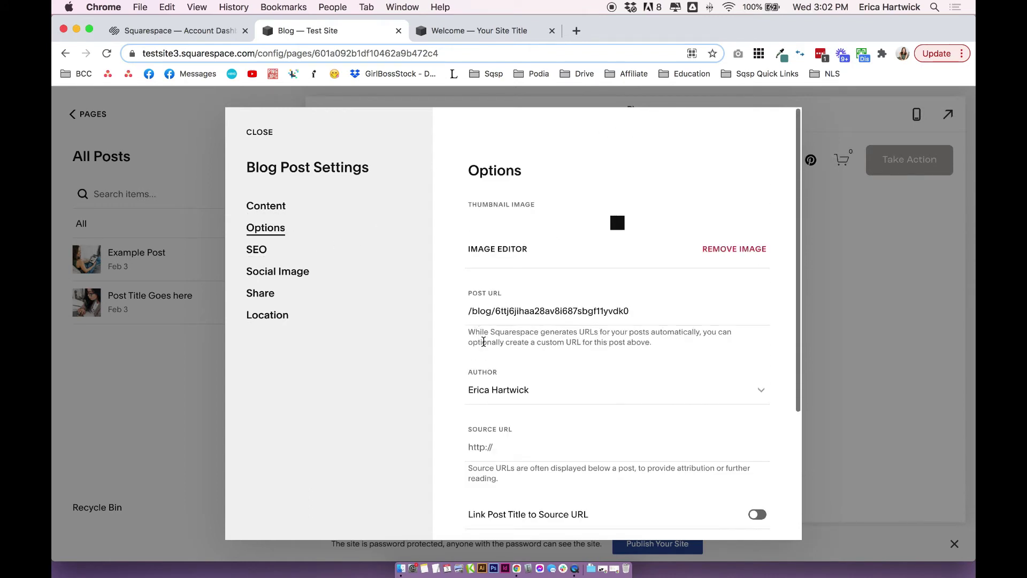
{"action": "left_click", "coordinate": [495, 310]}
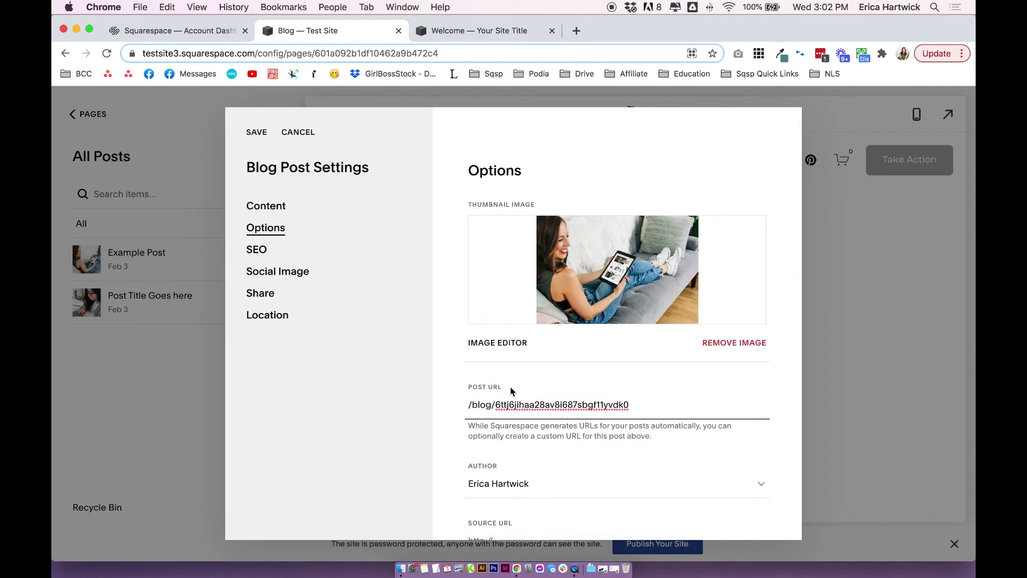
{"action": "left_click_drag", "start_coordinate": [500, 404], "coordinate": [637, 404]}
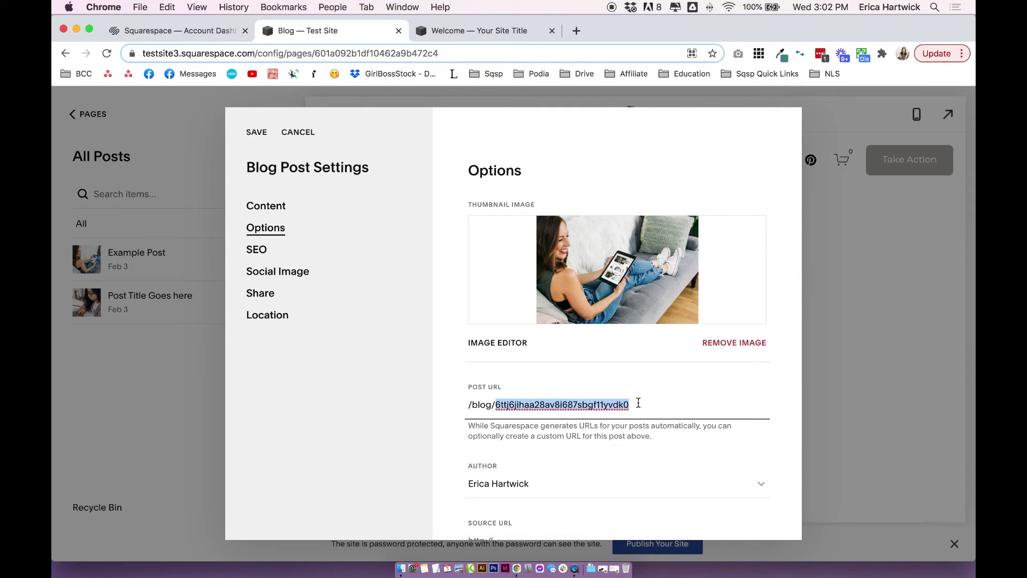
{"action": "double_click", "coordinate": [637, 403]}
{"action": "left_click", "coordinate": [278, 209]}
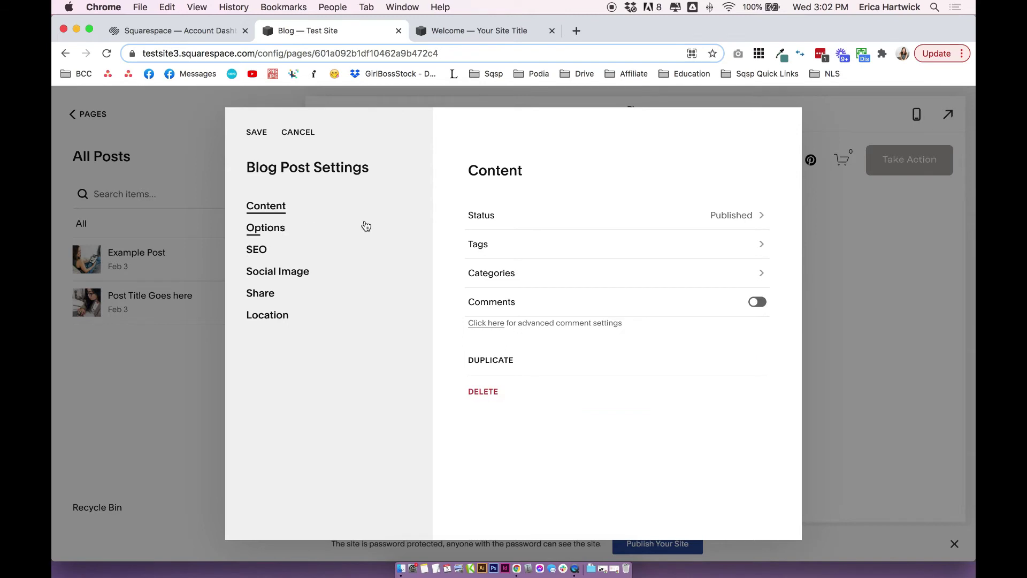
{"action": "left_click", "coordinate": [284, 229]}
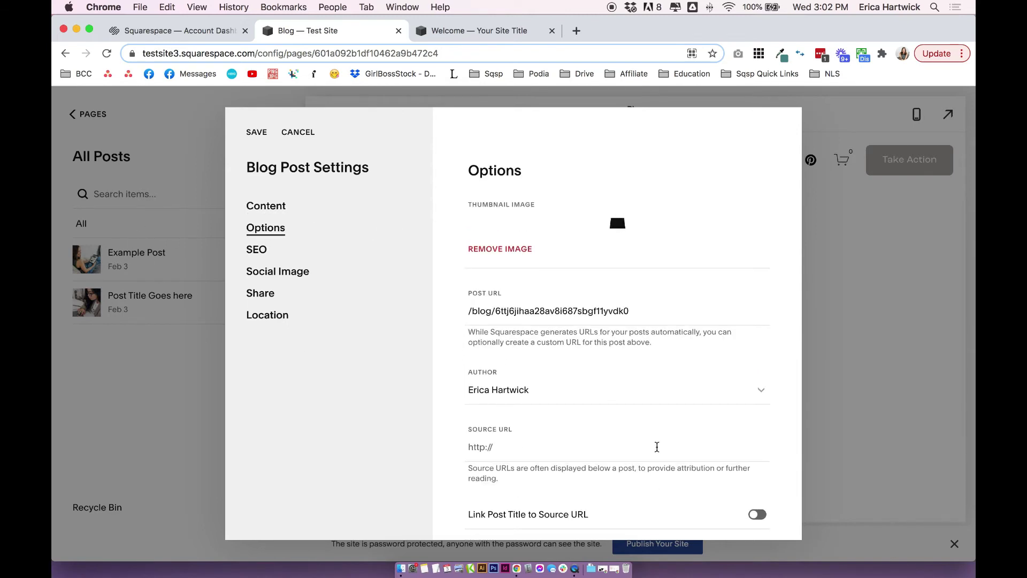
Step: Replace the Example Post's random slug with example-post
{"action": "double_click", "coordinate": [561, 405]}
{"action": "type", "text": "exampl"}
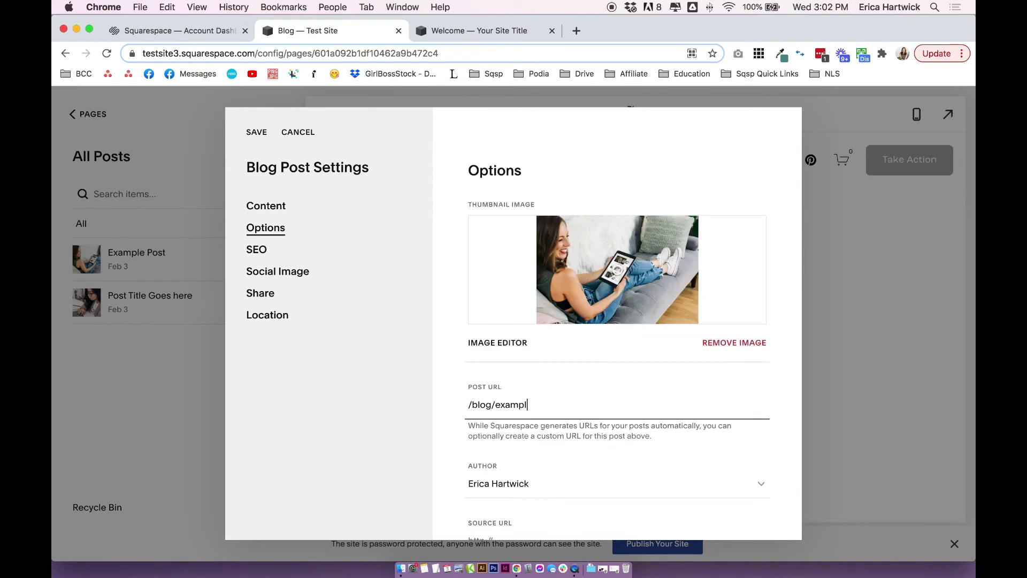
{"action": "type", "text": "e-post"}
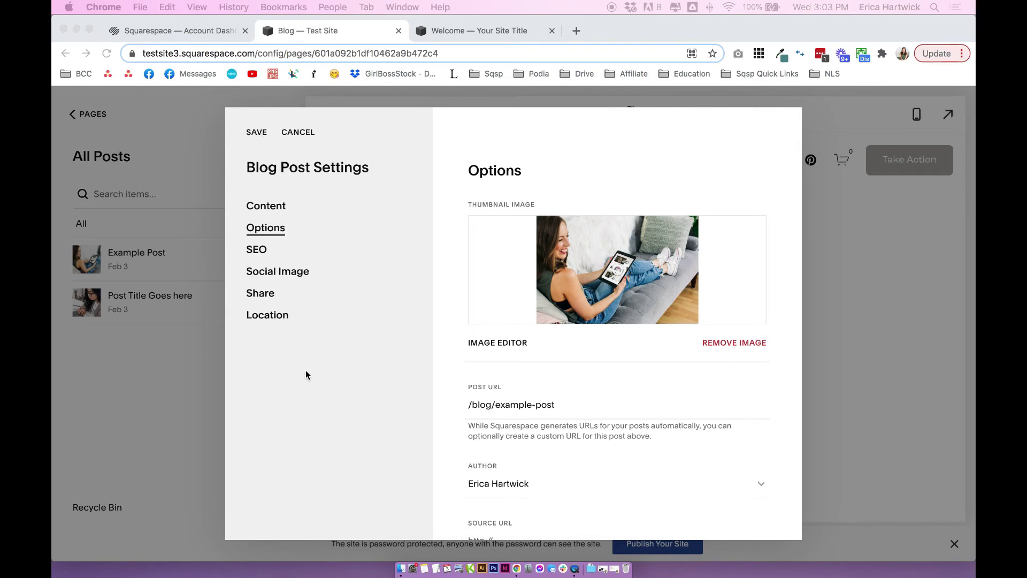
Step: Save the post URL, verify /blog/example-post in the editor, then return to the Test Site's pages
{"action": "left_click", "coordinate": [308, 343]}
{"action": "left_click", "coordinate": [258, 132]}
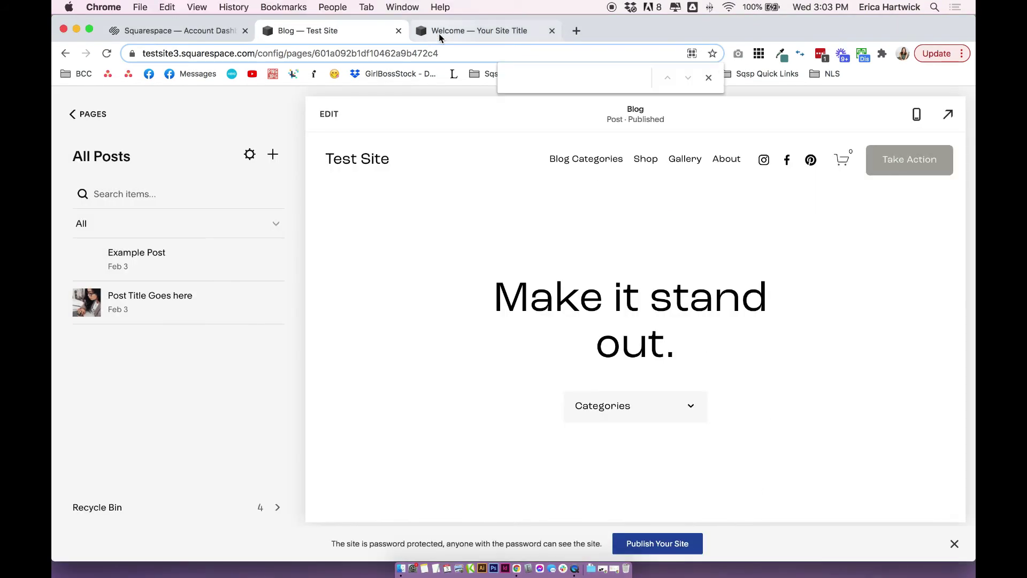
{"action": "left_click", "coordinate": [473, 31]}
{"action": "scroll", "coordinate": [124, 444], "scroll_direction": "up", "scroll_amount": 4}
{"action": "scroll", "coordinate": [123, 443], "scroll_direction": "up", "scroll_amount": 5}
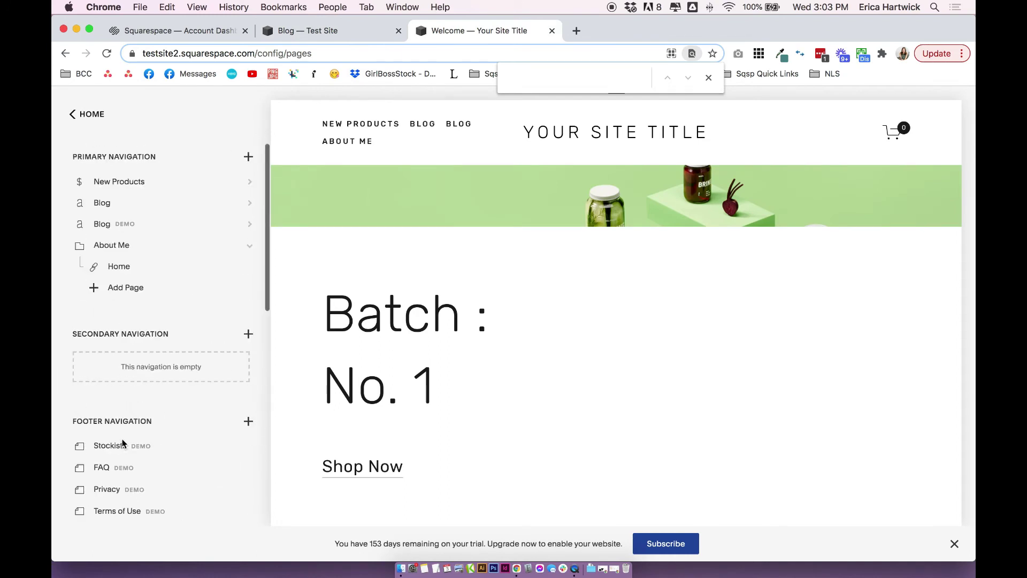
{"action": "left_click", "coordinate": [107, 206]}
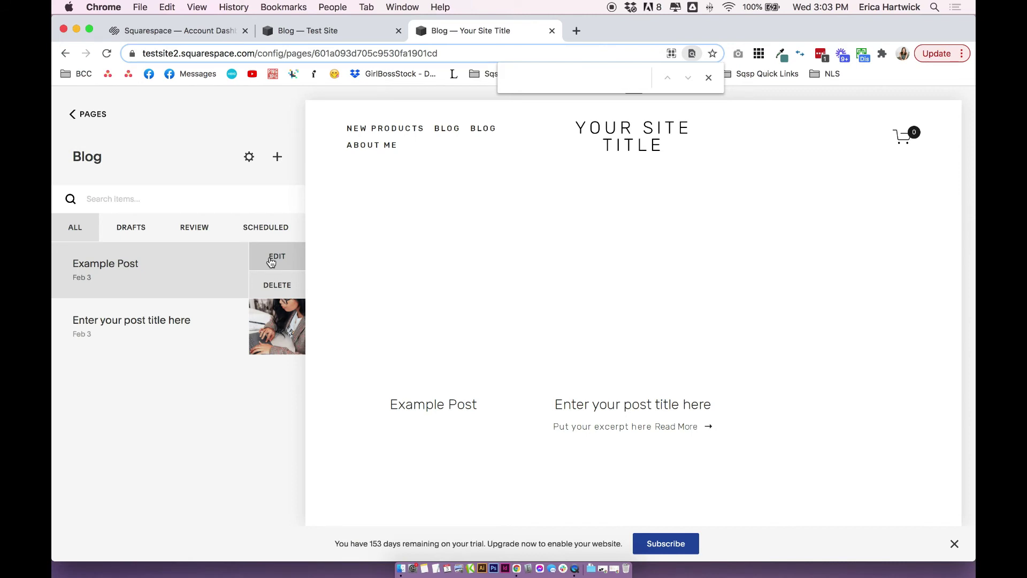
{"action": "left_click", "coordinate": [271, 261]}
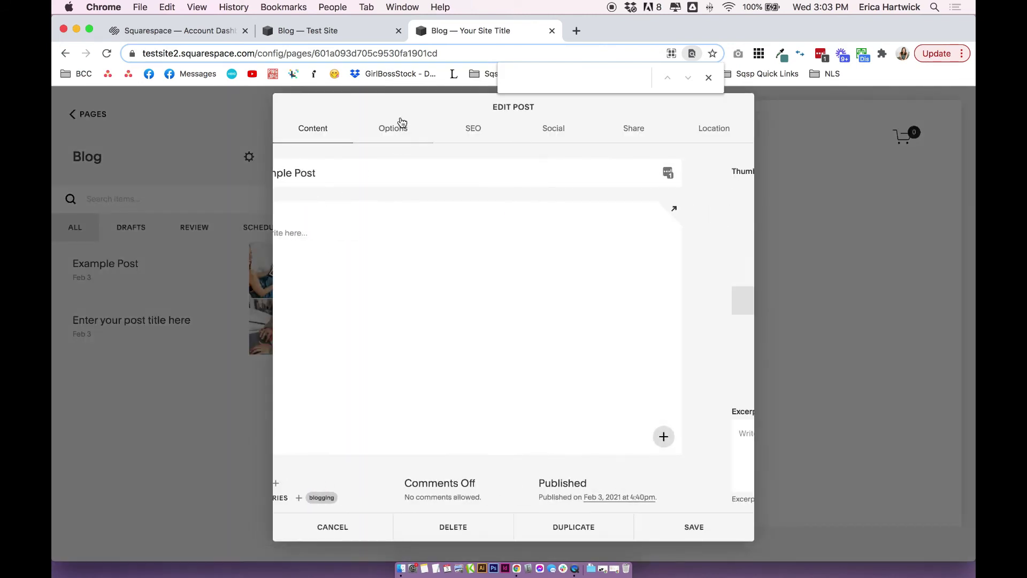
{"action": "left_click_drag", "start_coordinate": [581, 194], "coordinate": [504, 193]}
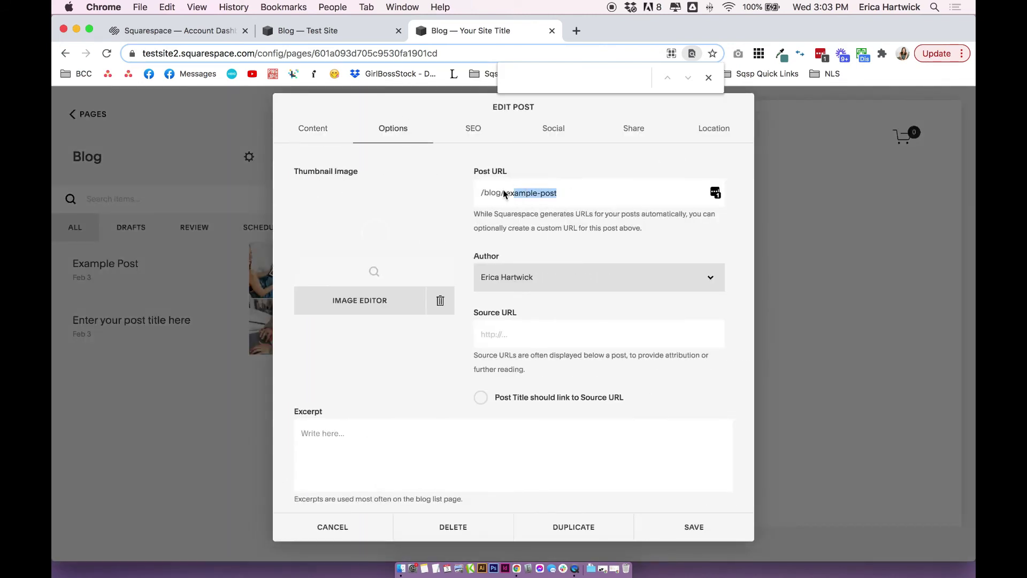
{"action": "key", "text": "ctrl+shift+Tab"}
{"action": "left_click", "coordinate": [97, 114]}
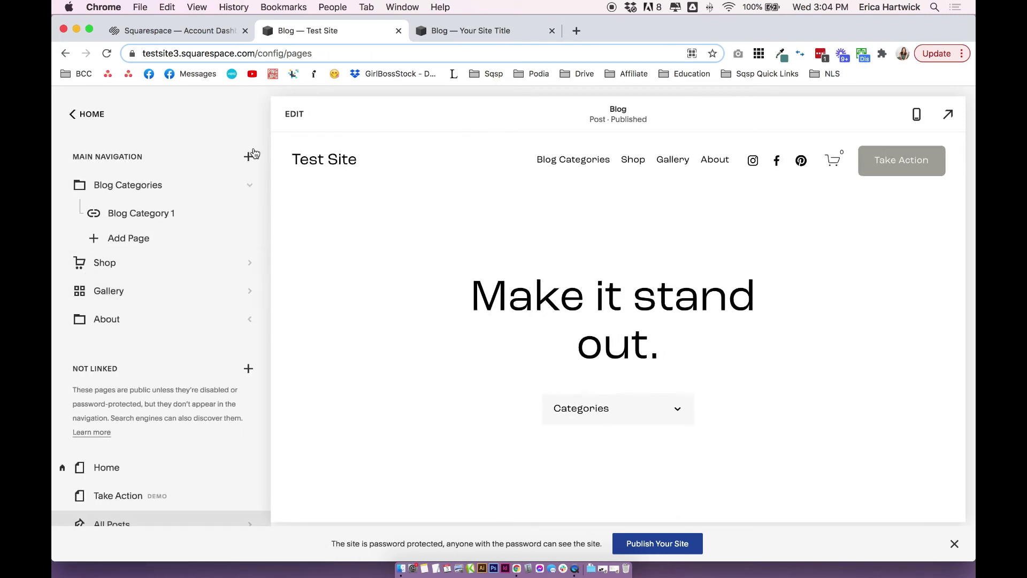
Step: Inspect Project One's gallery slug /gallery/project-one-trpyl, leave it unchanged, and return to the Gallery page list
{"action": "left_click", "coordinate": [249, 157]}
{"action": "left_click", "coordinate": [116, 294]}
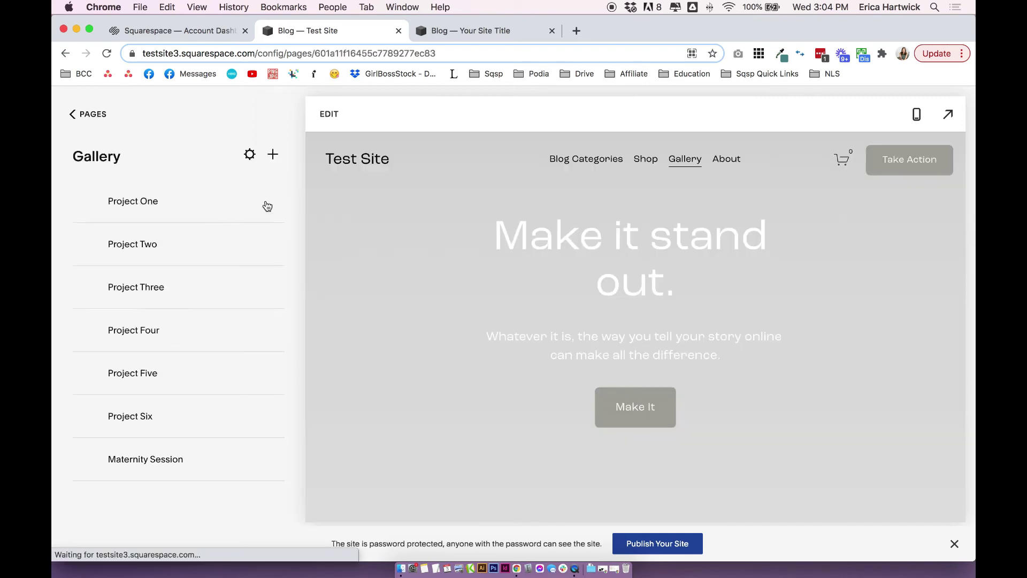
{"action": "left_click", "coordinate": [270, 201]}
{"action": "left_click", "coordinate": [265, 235]}
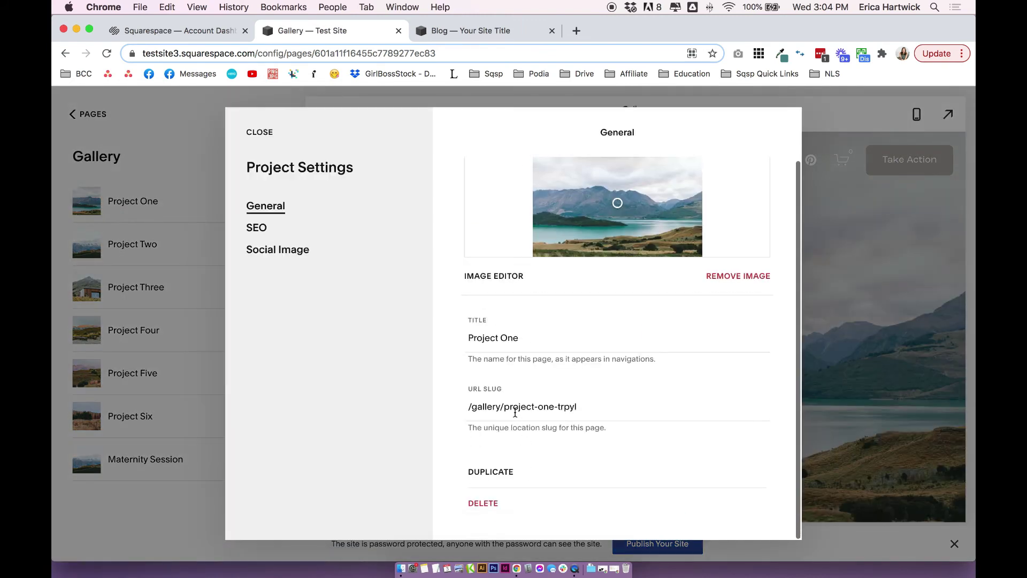
{"action": "left_click_drag", "start_coordinate": [509, 408], "coordinate": [579, 408]}
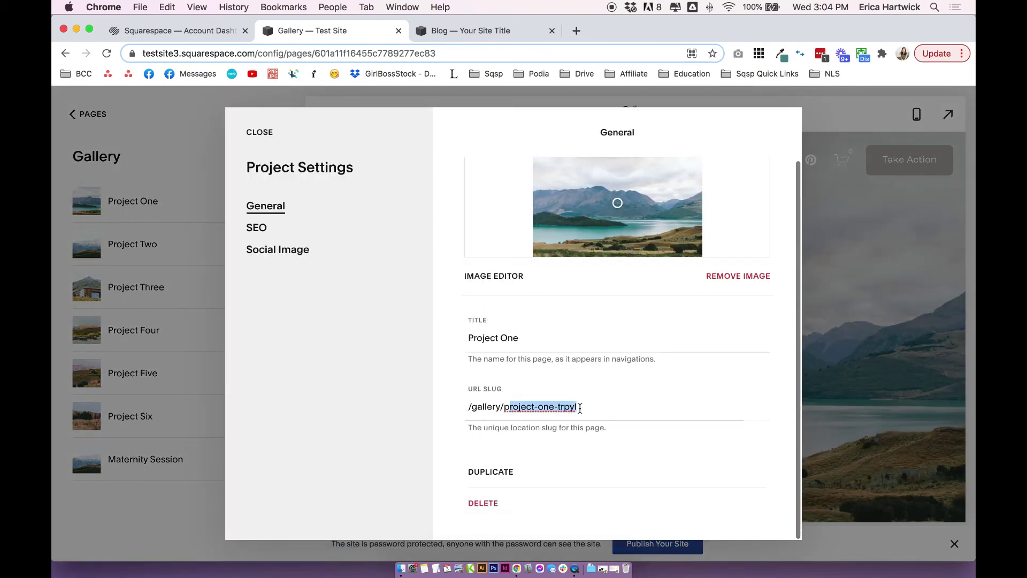
{"action": "left_click", "coordinate": [581, 409]}
{"action": "double_click", "coordinate": [566, 407]}
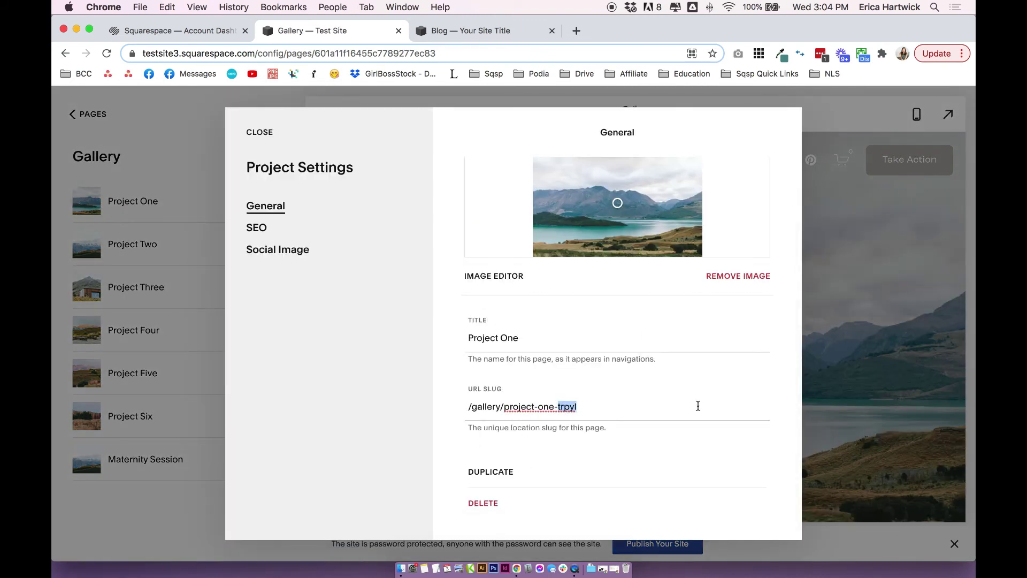
{"action": "left_click", "coordinate": [697, 406]}
{"action": "left_click", "coordinate": [260, 133]}
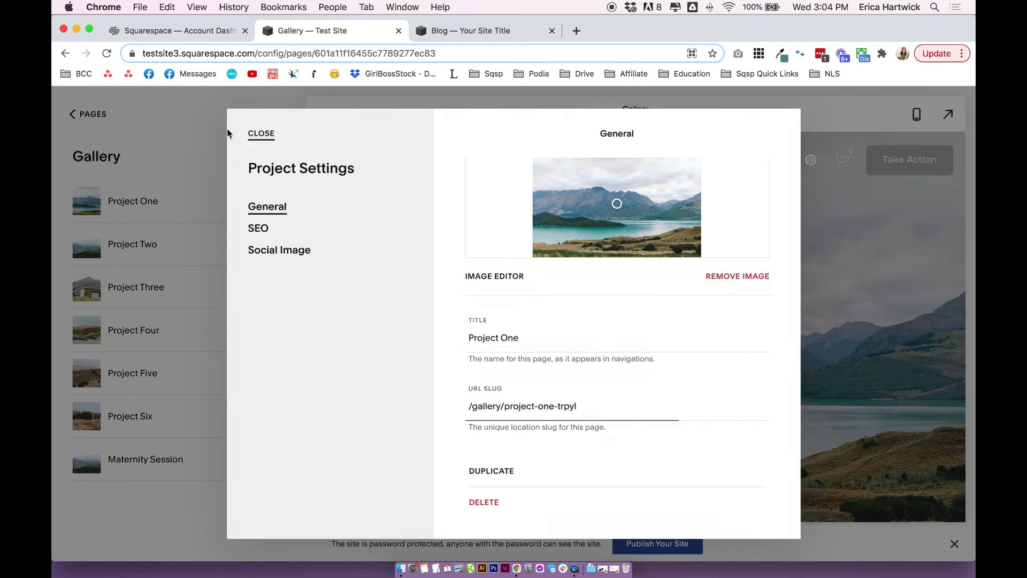
{"action": "left_click", "coordinate": [88, 114]}
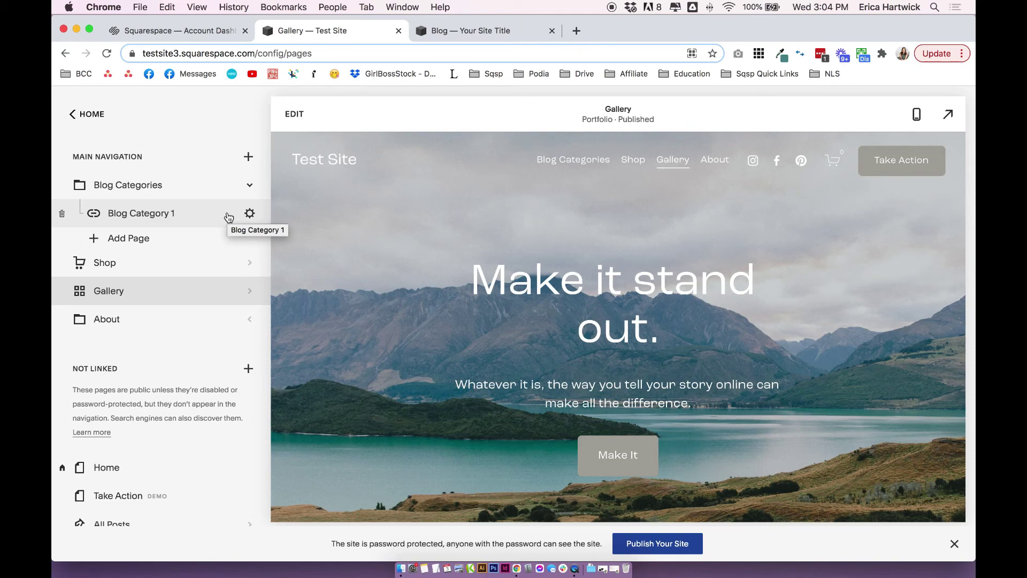
Step: Cancel the Example Post editor on the Your Site Title site, then return to the Test Site tab
{"action": "left_click", "coordinate": [451, 28]}
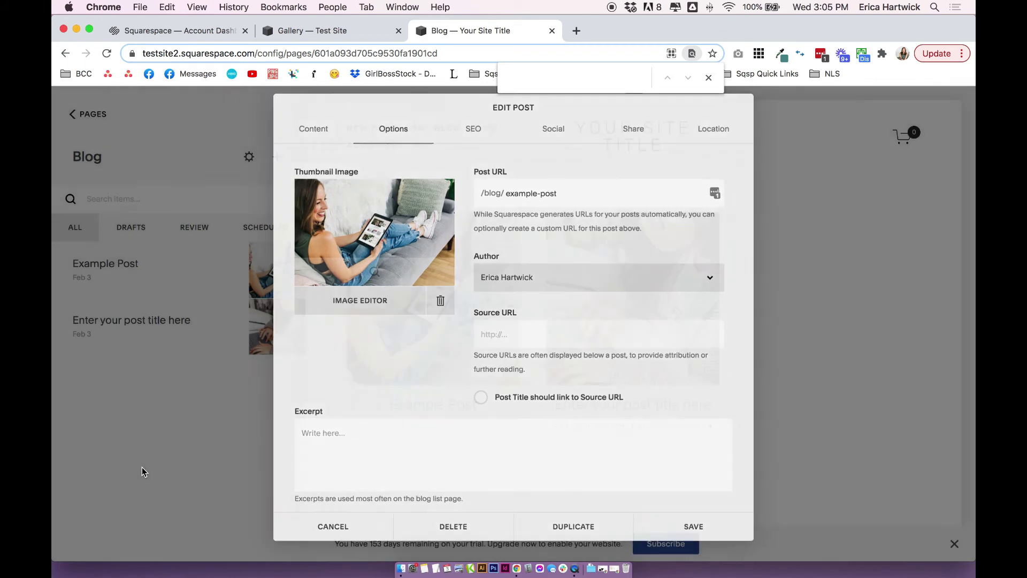
{"action": "left_click", "coordinate": [87, 115]}
{"action": "left_click", "coordinate": [303, 38]}
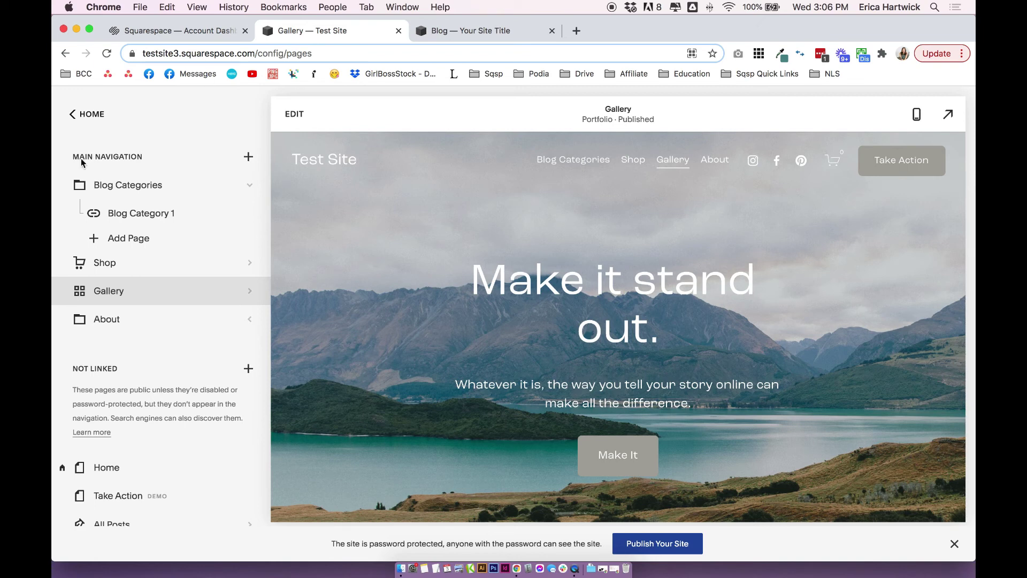
Step: Go from Home through Settings and Advanced to the Test Site's URL Mappings page
{"action": "left_click", "coordinate": [93, 116]}
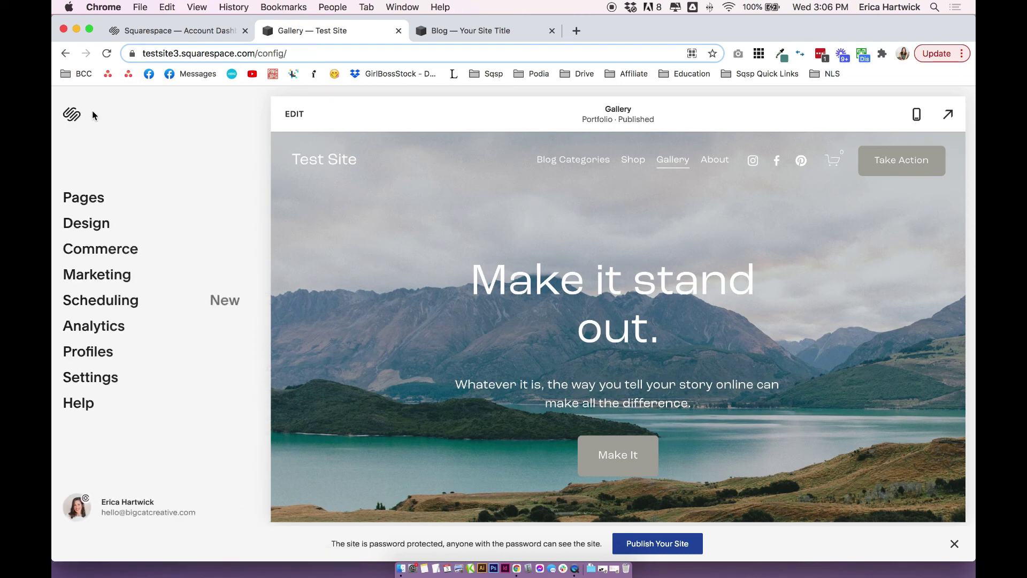
{"action": "left_click", "coordinate": [105, 376]}
{"action": "scroll", "coordinate": [109, 385], "scroll_direction": "down", "scroll_amount": 3}
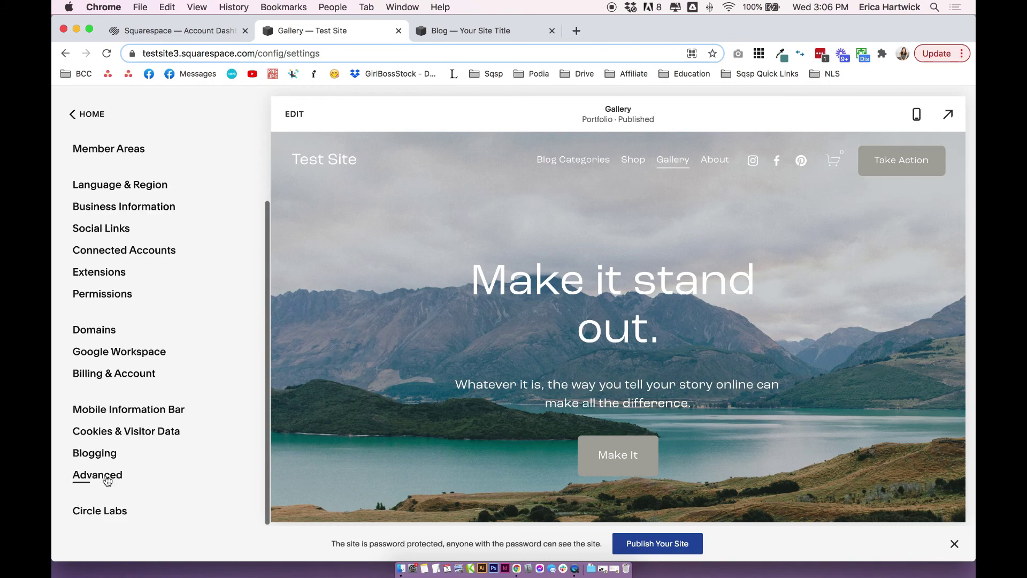
{"action": "left_click", "coordinate": [104, 474]}
{"action": "left_click", "coordinate": [107, 259]}
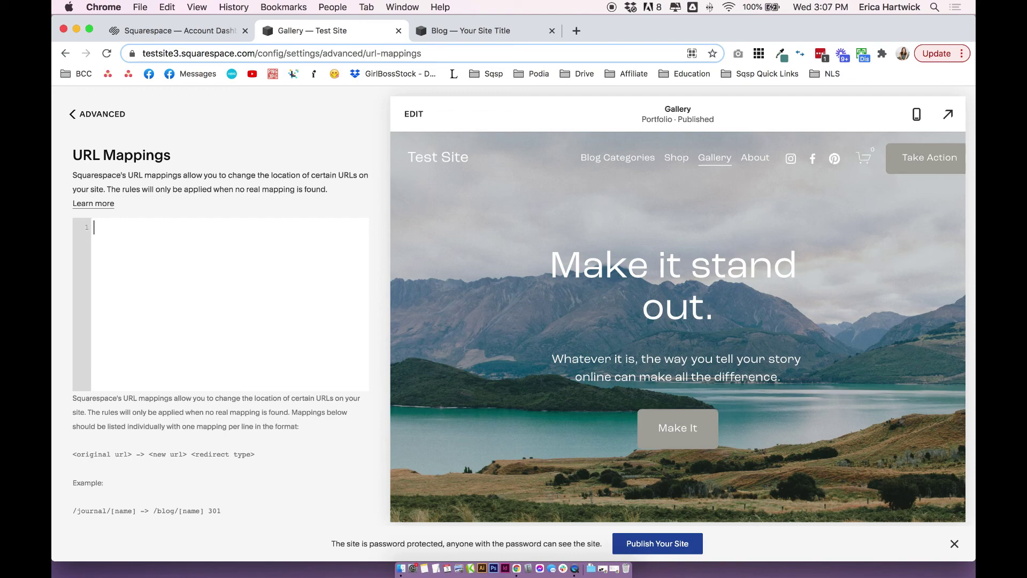
Step: Copy the example mapping line into the empty URL Mappings editor
{"action": "scroll", "coordinate": [171, 463], "scroll_direction": "down", "scroll_amount": 2}
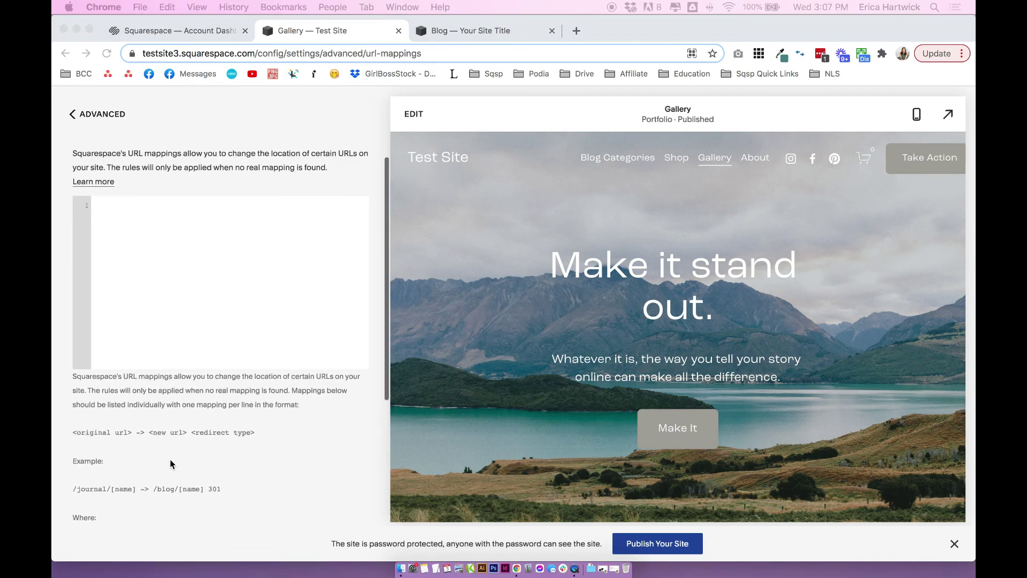
{"action": "scroll", "coordinate": [171, 463], "scroll_direction": "down", "scroll_amount": 3}
{"action": "scroll", "coordinate": [161, 438], "scroll_direction": "up", "scroll_amount": 3}
{"action": "mouse_move", "coordinate": [221, 428]}
{"action": "left_mouse_down"}
{"action": "mouse_move", "coordinate": [74, 430]}
{"action": "mouse_move", "coordinate": [224, 431]}
{"action": "left_mouse_up"}
{"action": "key", "text": "super+c"}
{"action": "left_click", "coordinate": [73, 432]}
{"action": "scroll", "coordinate": [221, 430], "scroll_direction": "up", "scroll_amount": 2}
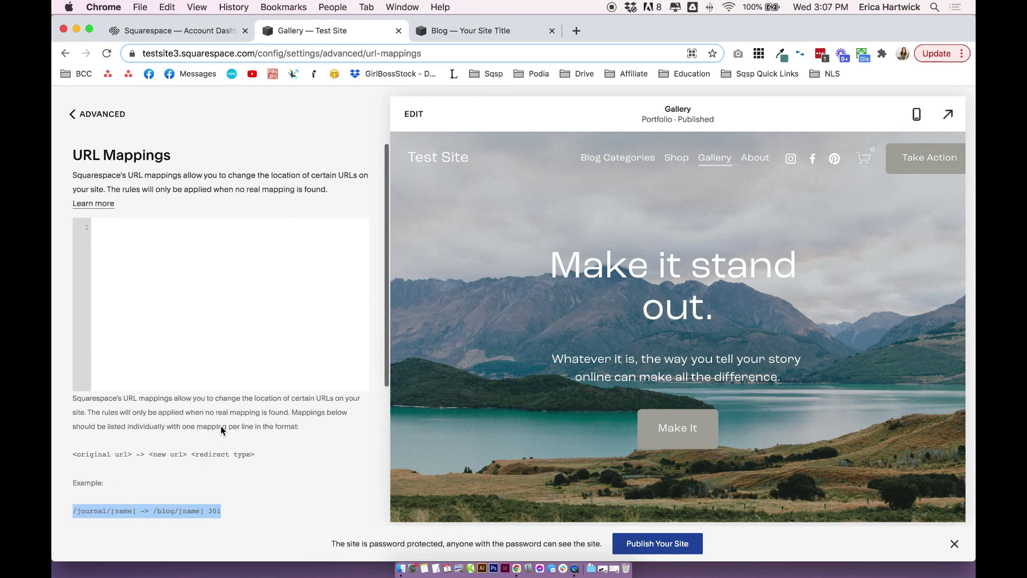
{"action": "left_click", "coordinate": [206, 295]}
{"action": "key", "text": "super+v"}
Step: Review the pasted line's parts: source URL, arrow, destination URL and 301 redirect type
{"action": "left_click", "coordinate": [117, 227]}
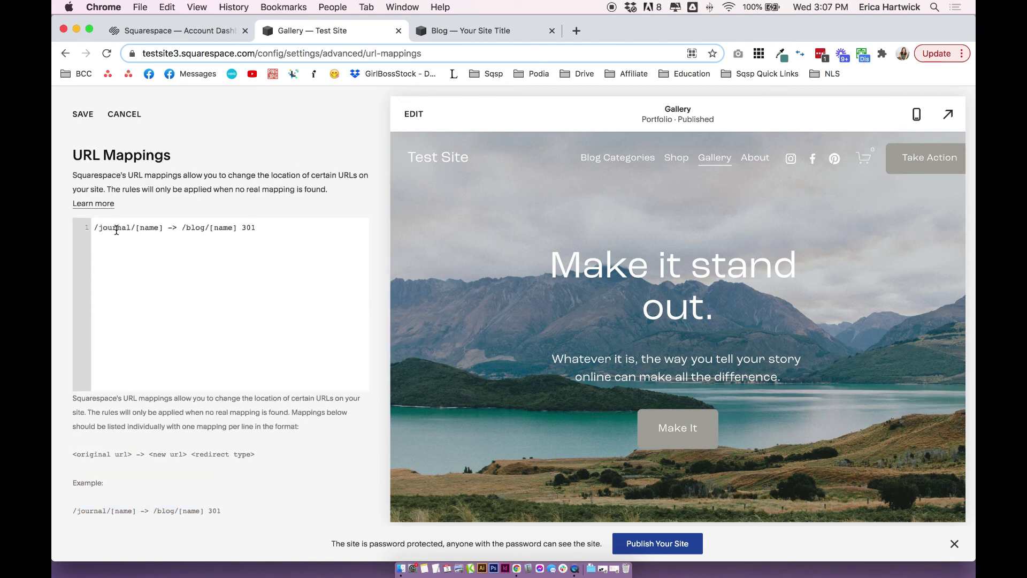
{"action": "left_click_drag", "start_coordinate": [163, 227], "coordinate": [86, 235]}
{"action": "left_click", "coordinate": [167, 227]}
{"action": "left_click_drag", "start_coordinate": [182, 227], "coordinate": [237, 229]}
{"action": "left_click", "coordinate": [237, 228]}
{"action": "left_click_drag", "start_coordinate": [172, 228], "coordinate": [177, 227]}
{"action": "left_click_drag", "start_coordinate": [243, 227], "coordinate": [280, 227]}
{"action": "left_click", "coordinate": [281, 227]}
Step: Change the source path from journal/[name] to /blog/old-post-title
{"action": "double_click", "coordinate": [114, 227]}
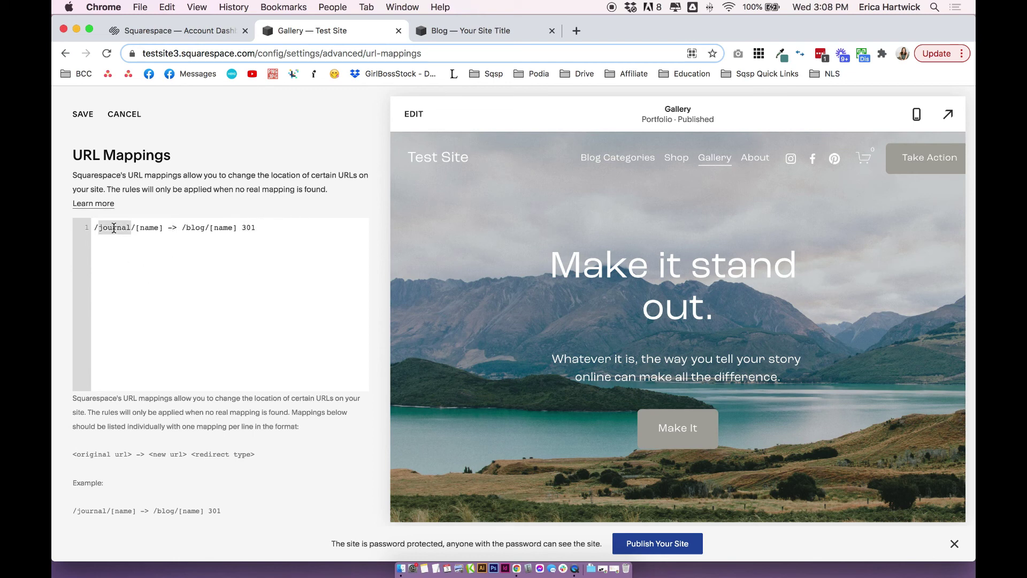
{"action": "type", "text": "blog"}
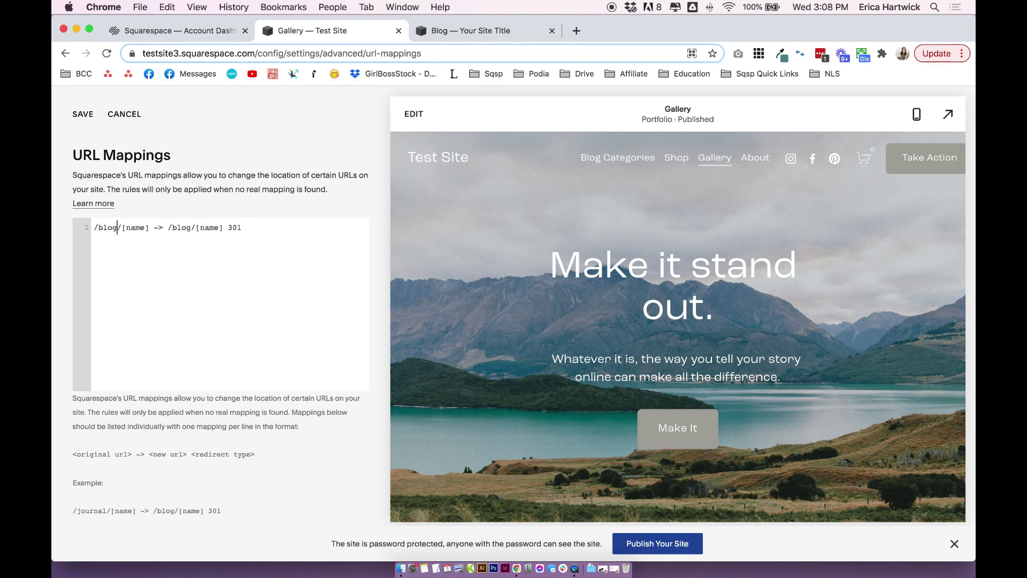
{"action": "double_click", "coordinate": [107, 227]}
{"action": "left_click", "coordinate": [122, 228]}
{"action": "left_click_drag", "start_coordinate": [122, 228], "coordinate": [149, 228]}
{"action": "type", "text": "old-post-"}
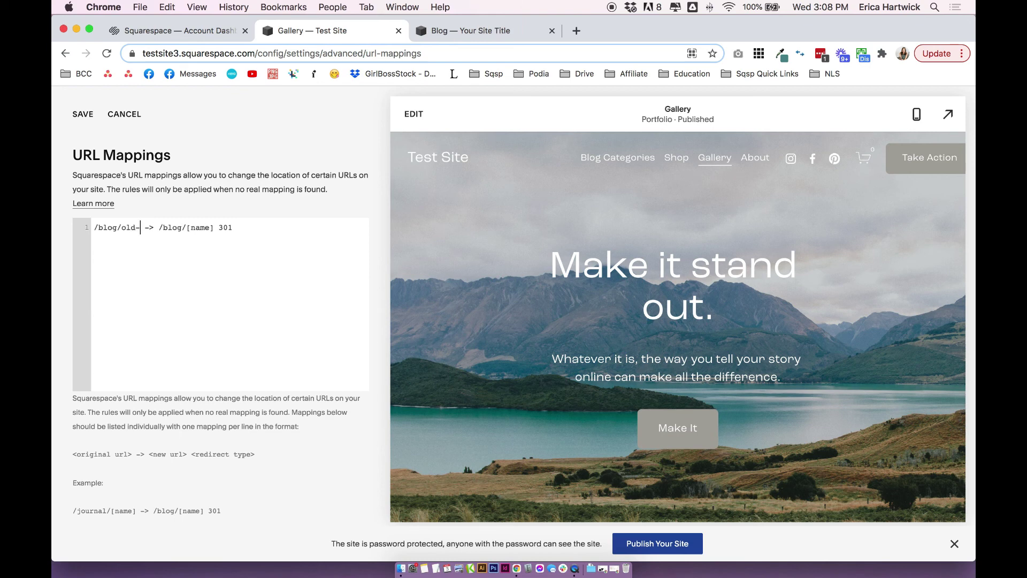
{"action": "type", "text": "title"}
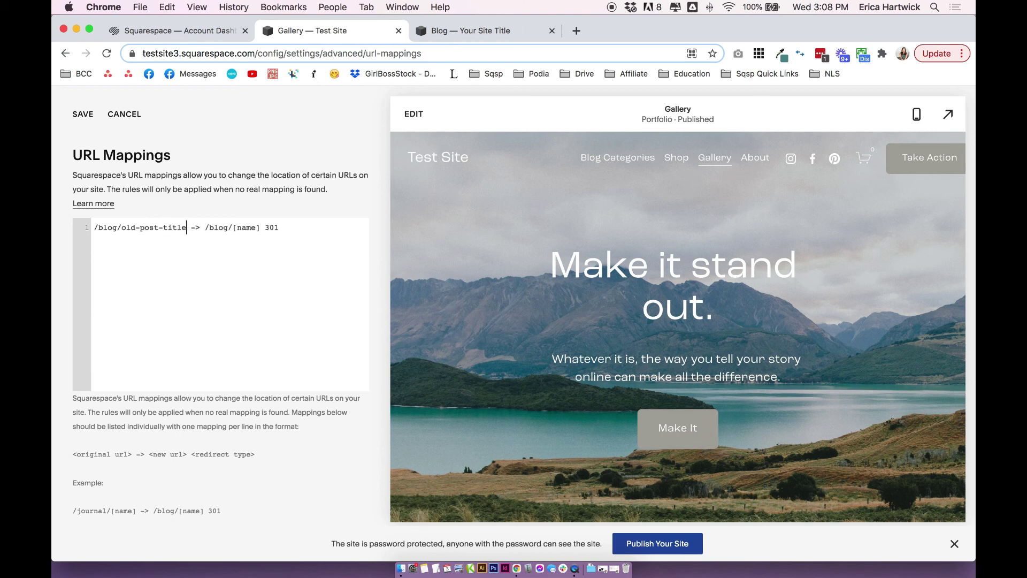
Step: Set the destination to /blog/new-post-title and save the 301 mapping
{"action": "double_click", "coordinate": [224, 228]}
{"action": "double_click", "coordinate": [239, 227]}
{"action": "key", "text": "BackSpace"}
{"action": "key", "text": "BackSpace"}
{"action": "key", "text": "Delete"}
{"action": "type", "text": "new-post-title"}
{"action": "left_click_drag", "start_coordinate": [187, 227], "coordinate": [94, 227]}
{"action": "left_click_drag", "start_coordinate": [205, 227], "coordinate": [297, 228]}
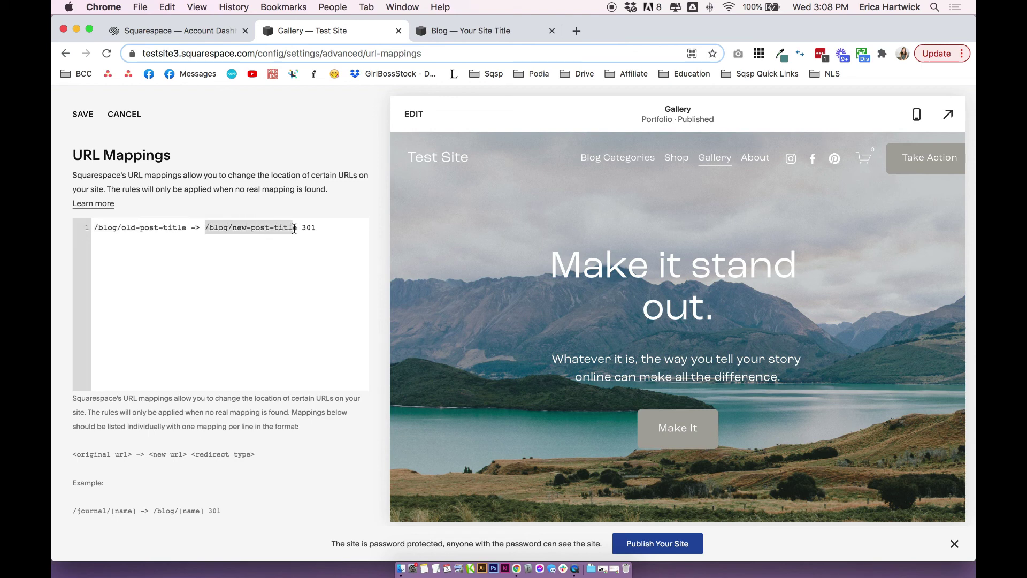
{"action": "left_click", "coordinate": [319, 228]}
{"action": "left_click", "coordinate": [82, 114]}
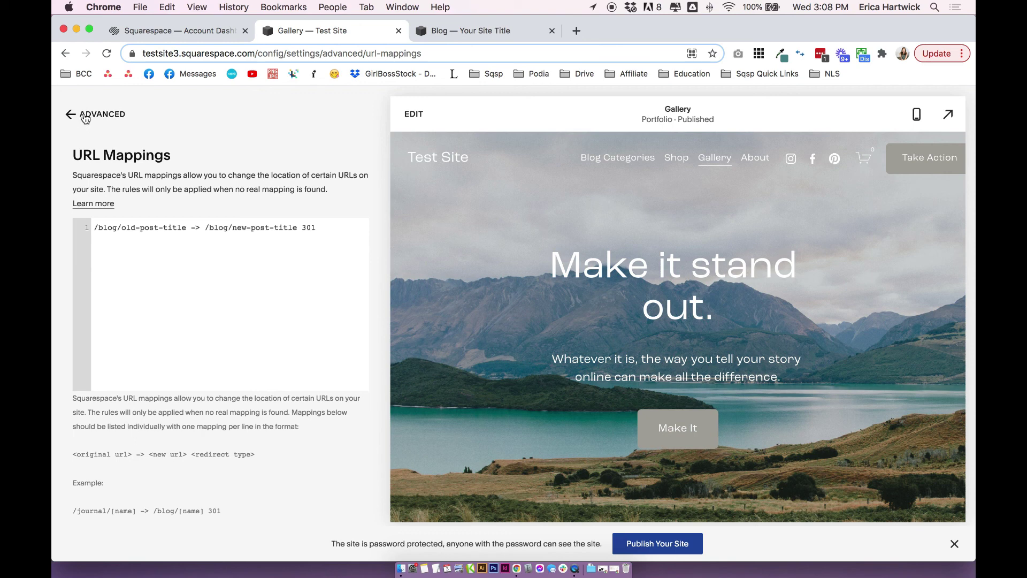
Step: Check the saved /blog/new-post-title mapping, then back out through Advanced to the Settings list
{"action": "left_click_drag", "start_coordinate": [219, 228], "coordinate": [288, 227]}
{"action": "left_click", "coordinate": [289, 227]}
{"action": "left_click", "coordinate": [121, 117]}
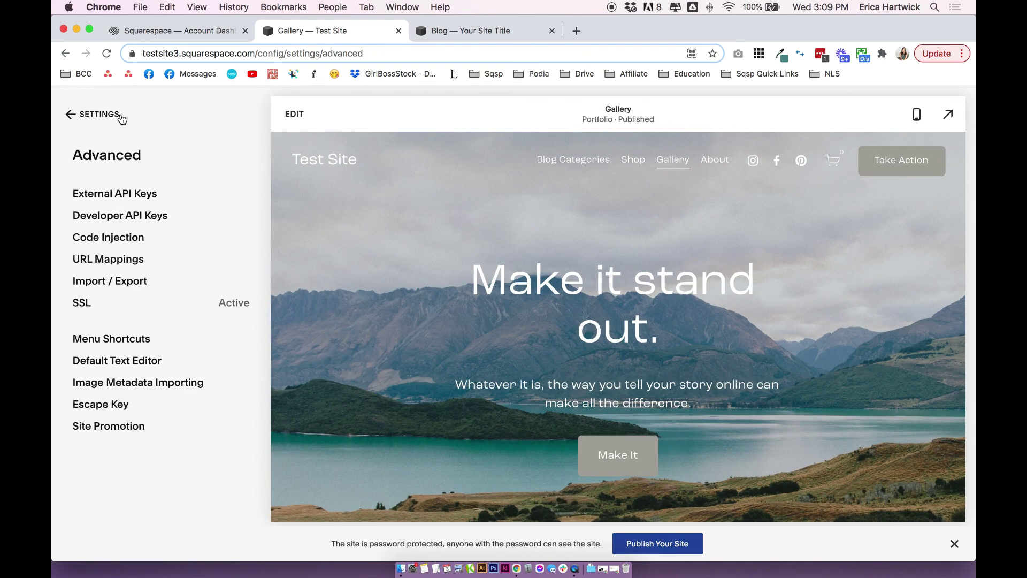
{"action": "left_click", "coordinate": [116, 116]}
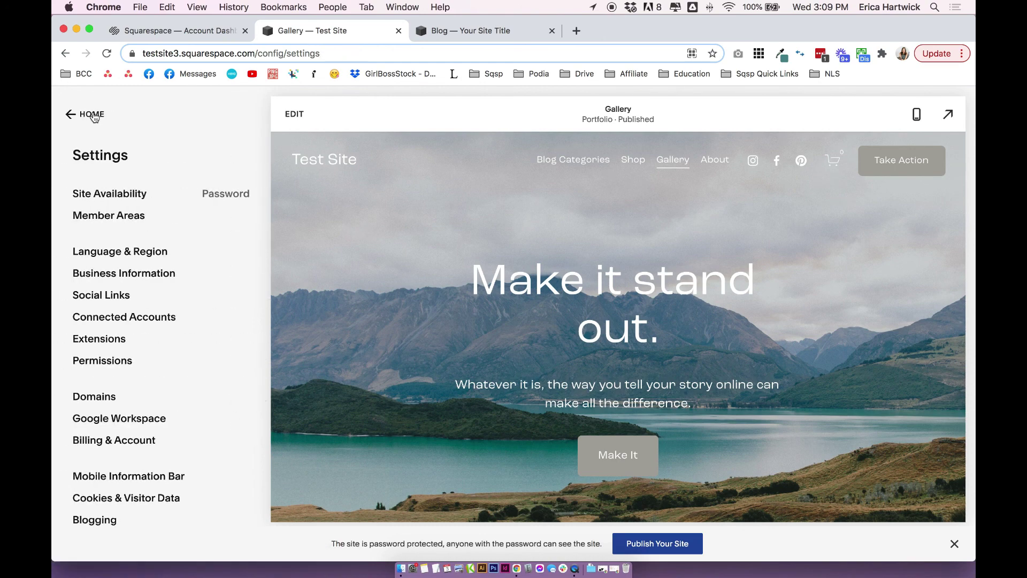
Step: Go back from Settings to the Home dashboard menu
{"action": "left_click", "coordinate": [96, 115]}
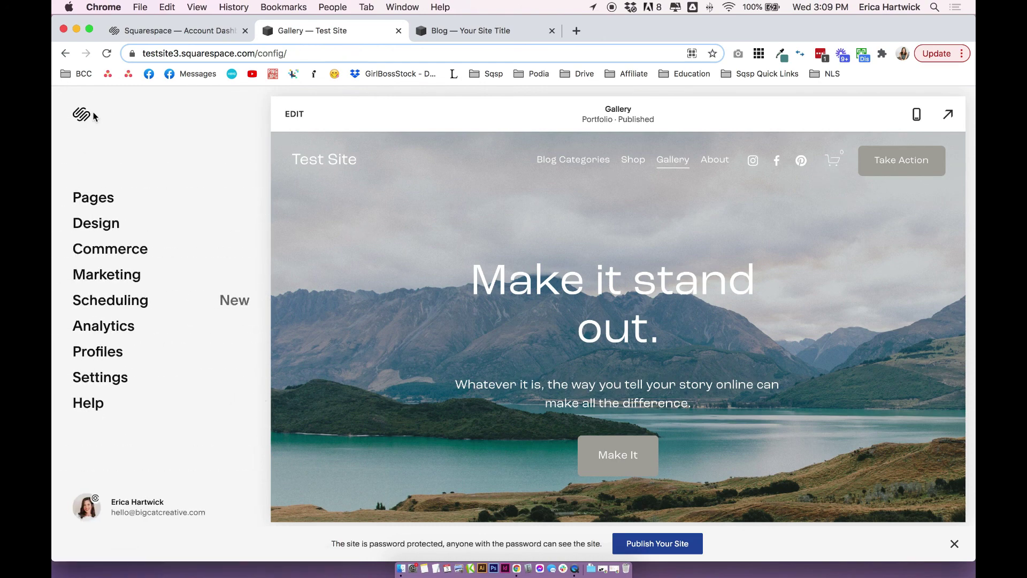